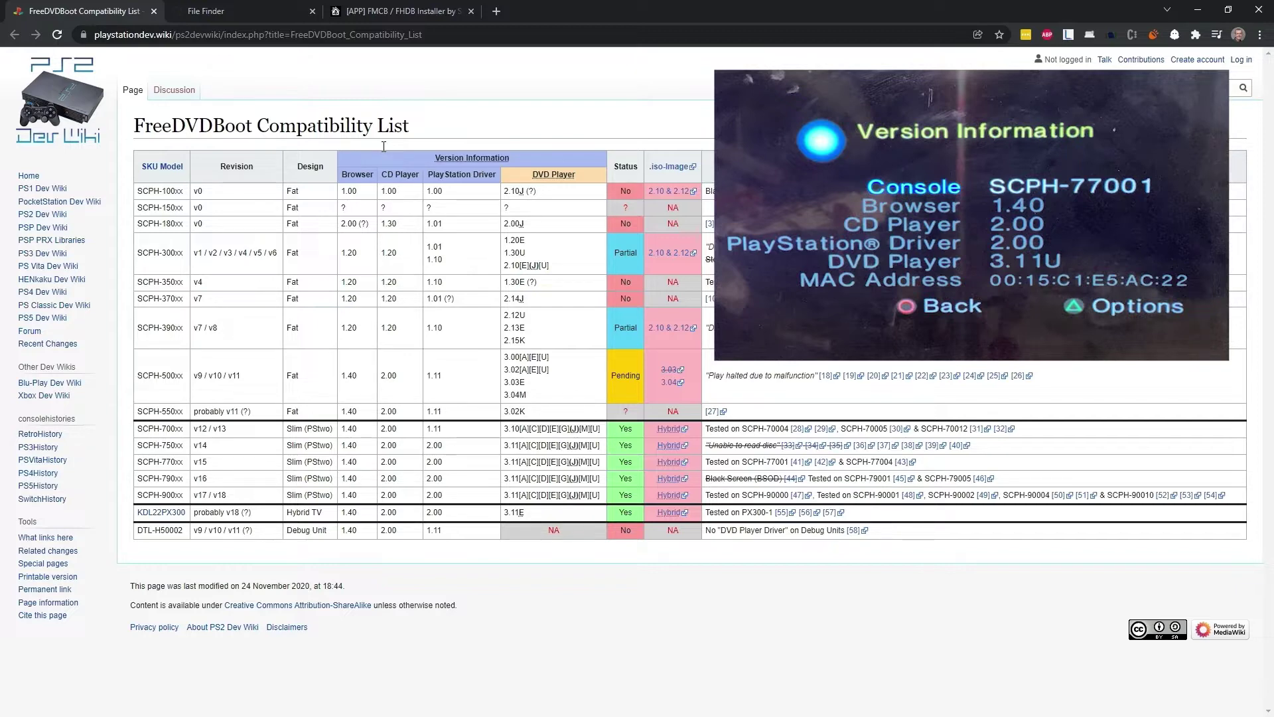
Check the SCPH-770xx row of the FreeDVDBoot compatibility list against the console's model number
drag(184, 461, 143, 462)
click(219, 465)
drag(160, 461, 253, 471)
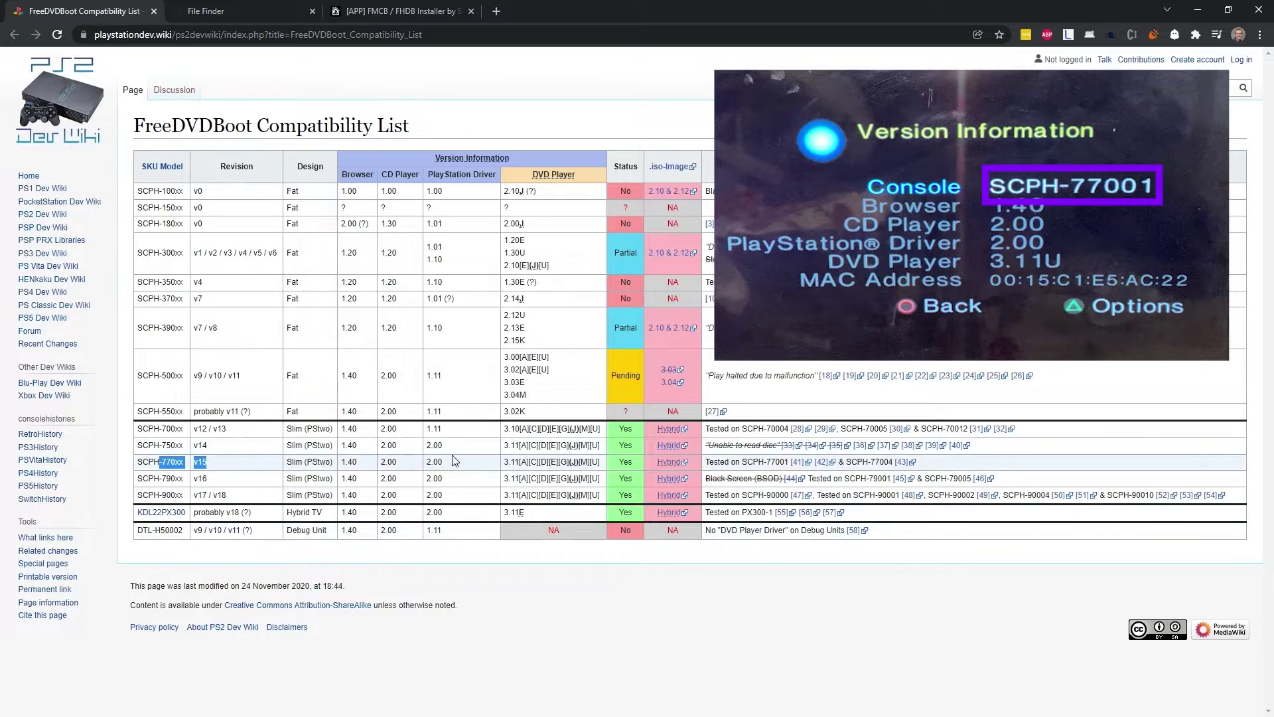
click(155, 461)
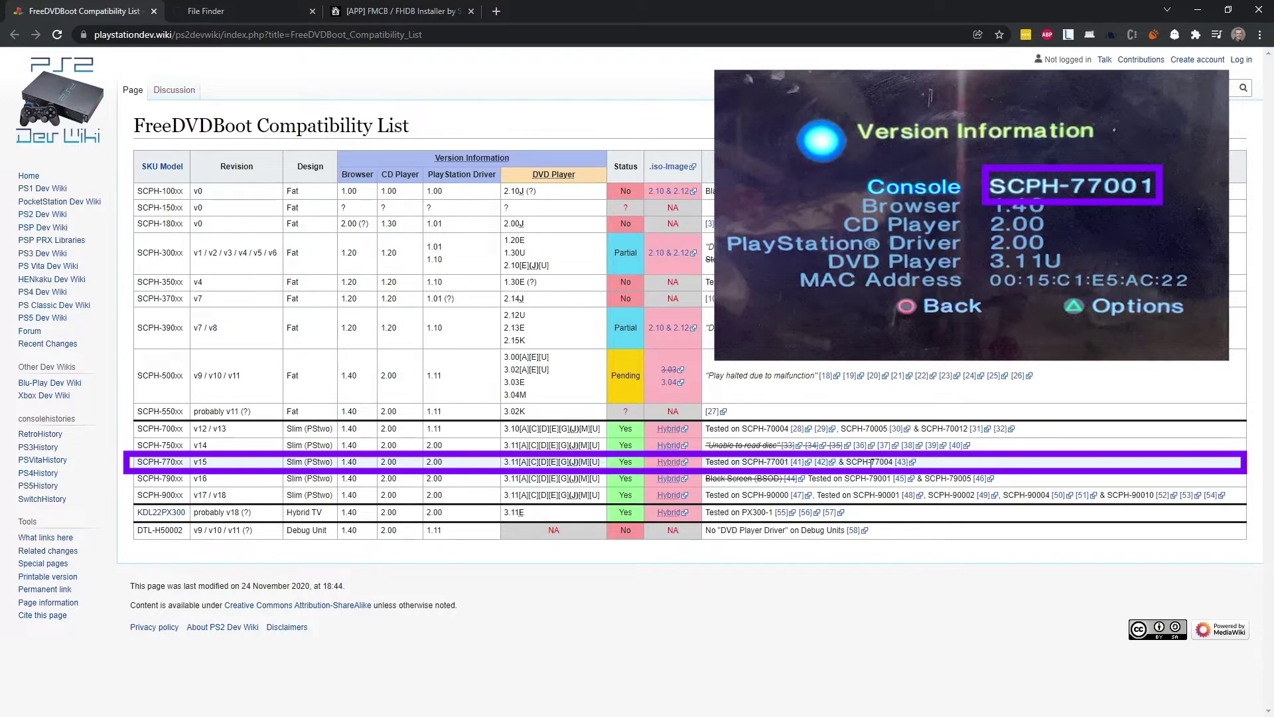
Open the prebuilt "All PS2 Slims - English language.iso" in the FreeDVDBoot repository's file list
key(ctrl+Tab)
scroll(491, 458, down, 10)
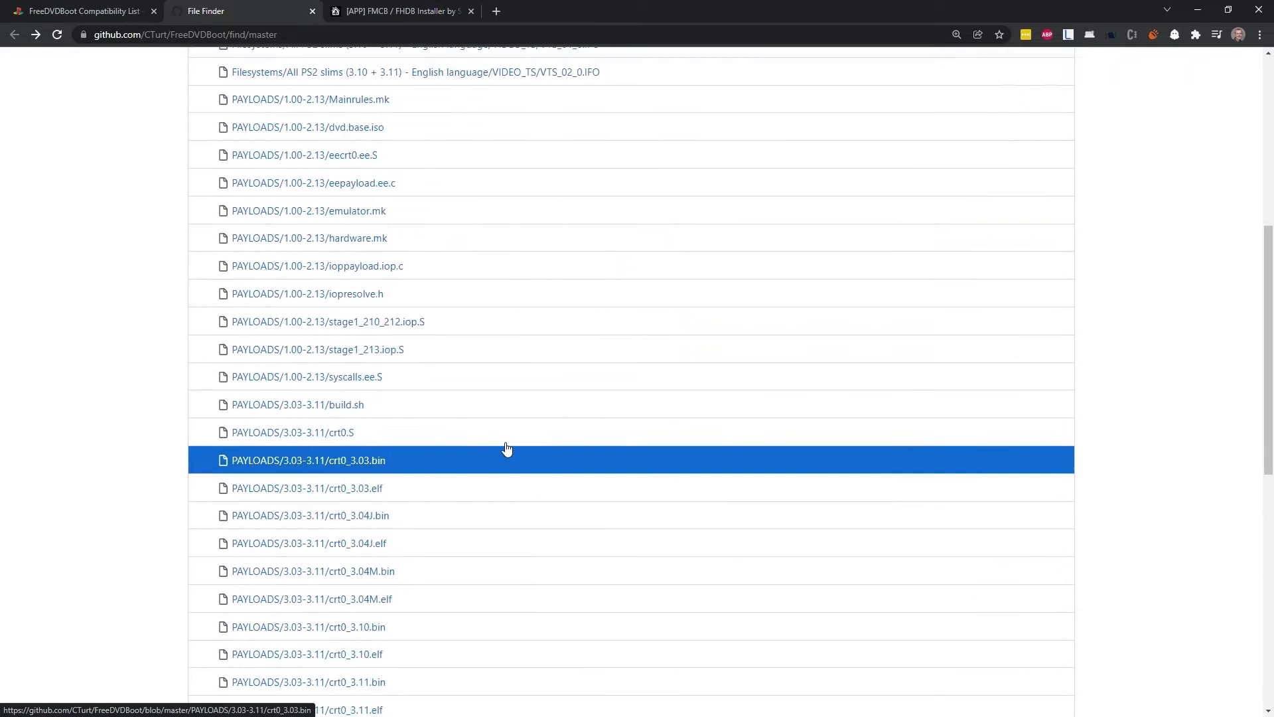
scroll(501, 483, down, 6)
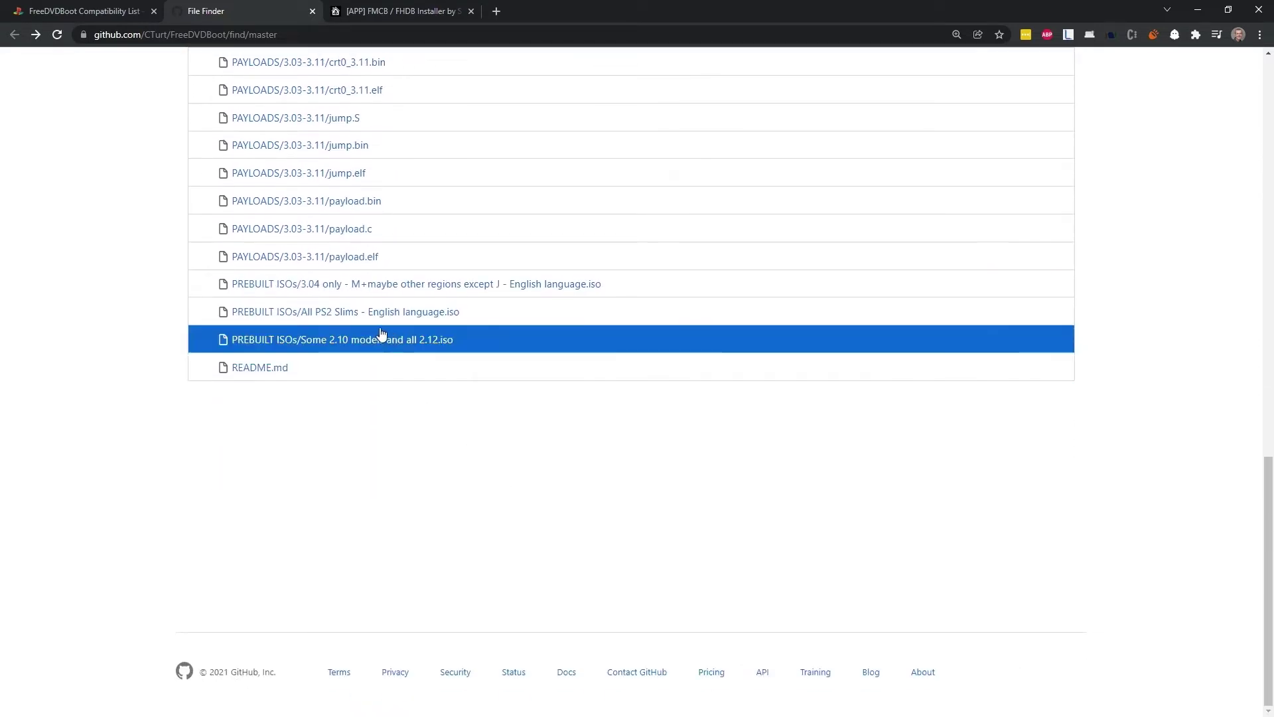
click(336, 315)
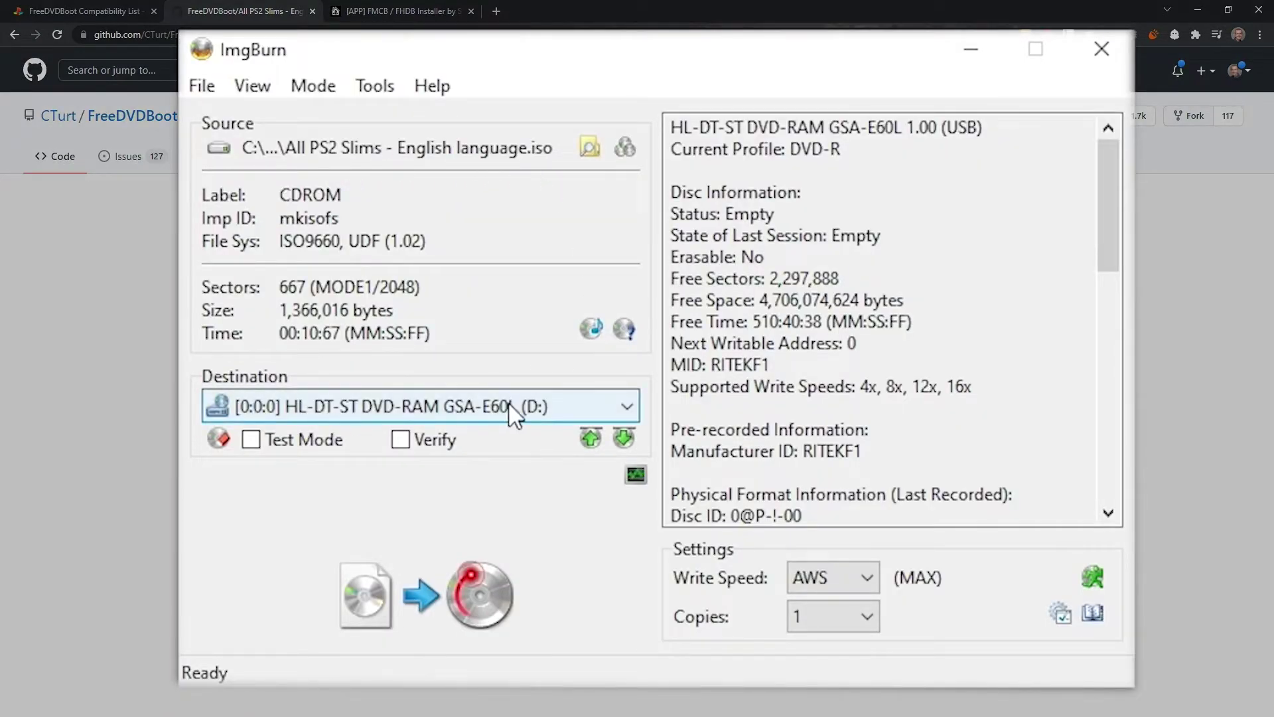
In ImgBurn, set the write speed to 2x and start burning the All PS2 Slims image to the disc
click(866, 579)
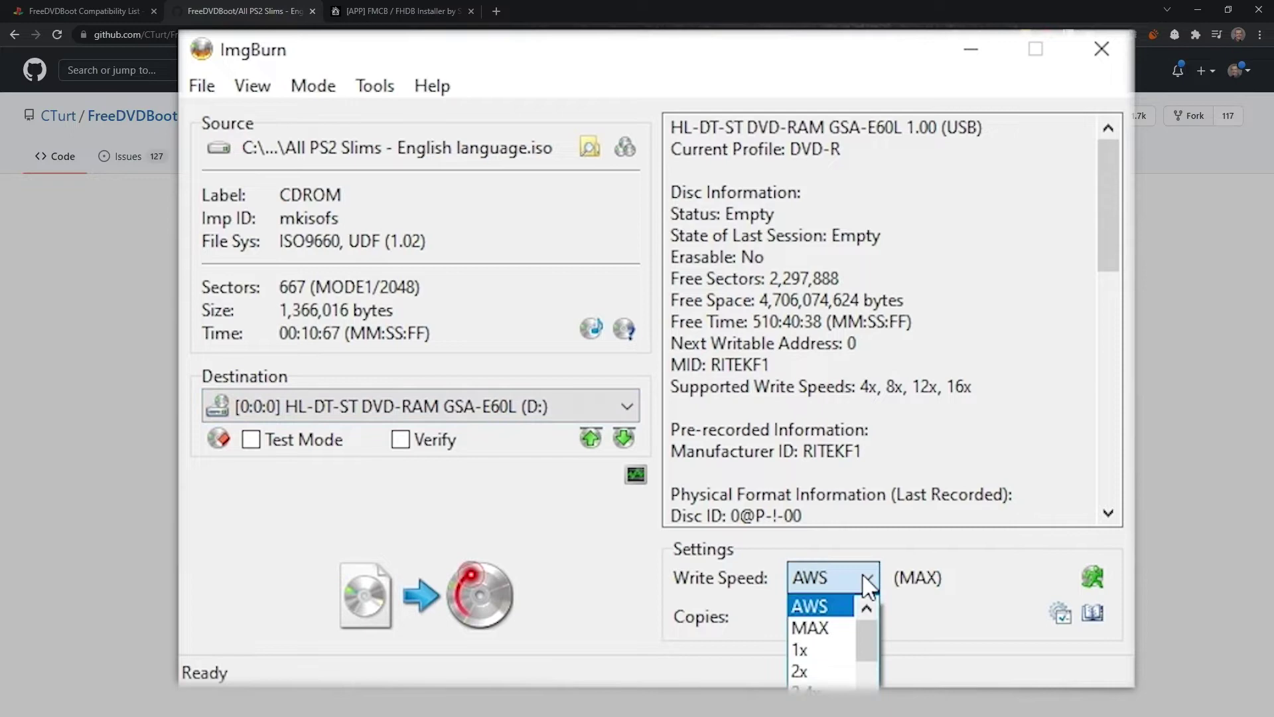
click(810, 670)
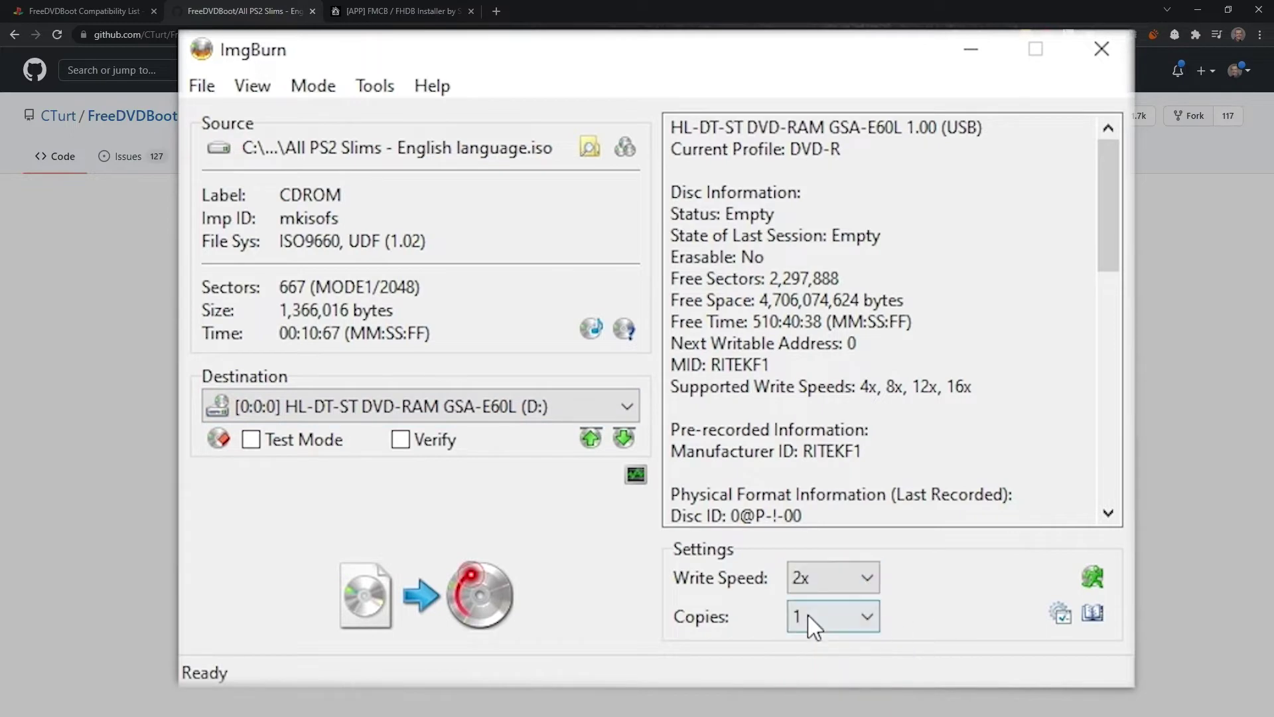
click(419, 598)
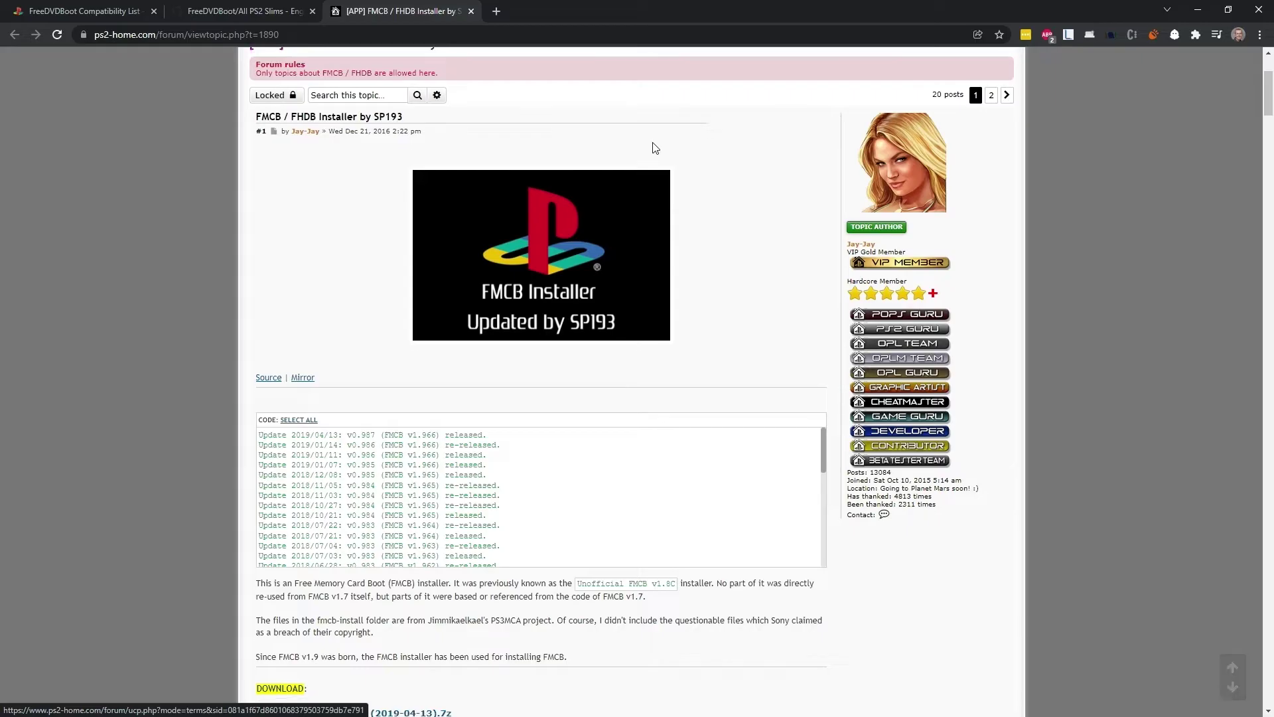
Look through the download section of the FMCB / FHDB Installer forum post
scroll(664, 199, down, 2)
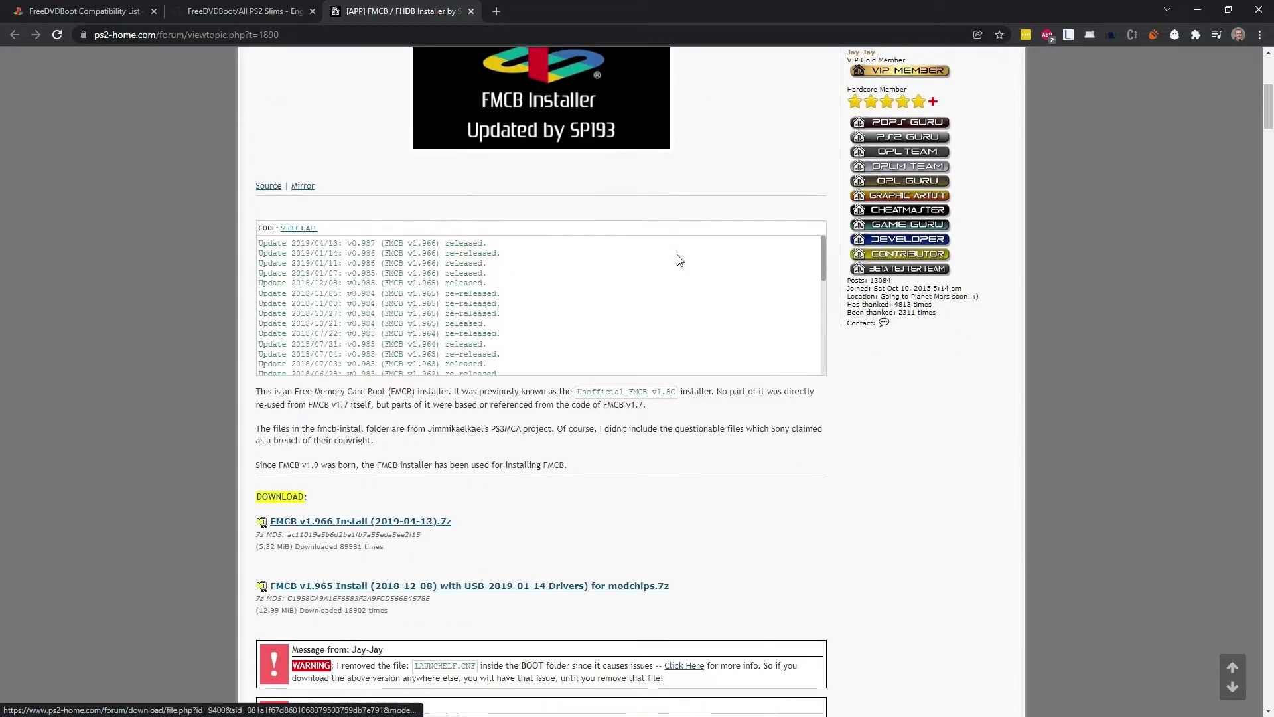
scroll(677, 266, down, 5)
scroll(589, 442, down, 2)
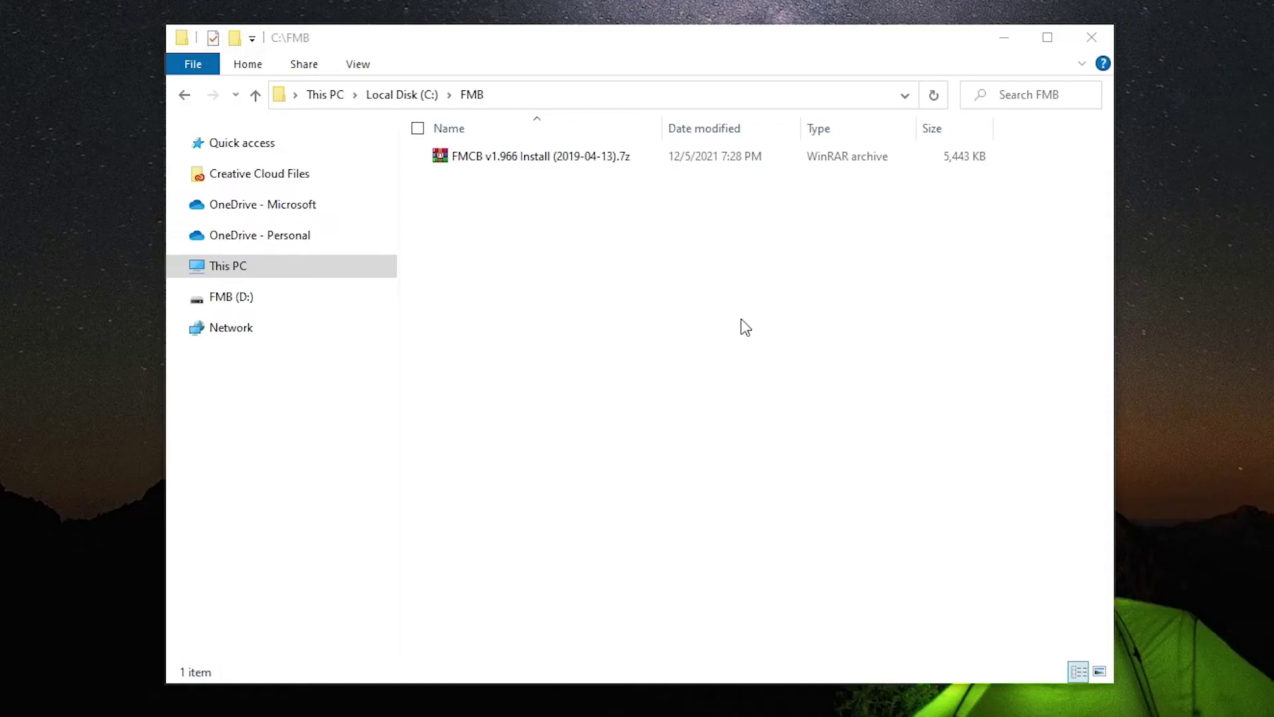
Extract "FMCB v1.966 Install (2019-04-13).7z" into a folder of the same name and paste the copied installer files onto the FMB (D:) drive
click(525, 163)
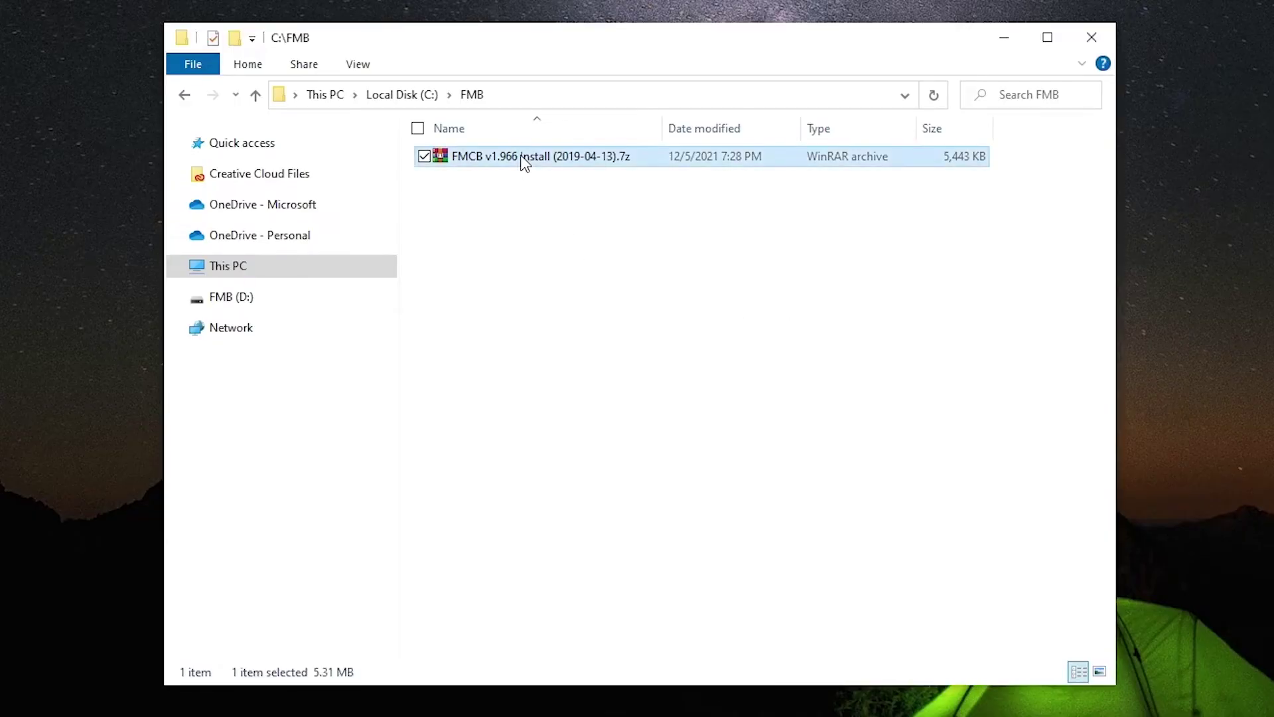
right_click(524, 163)
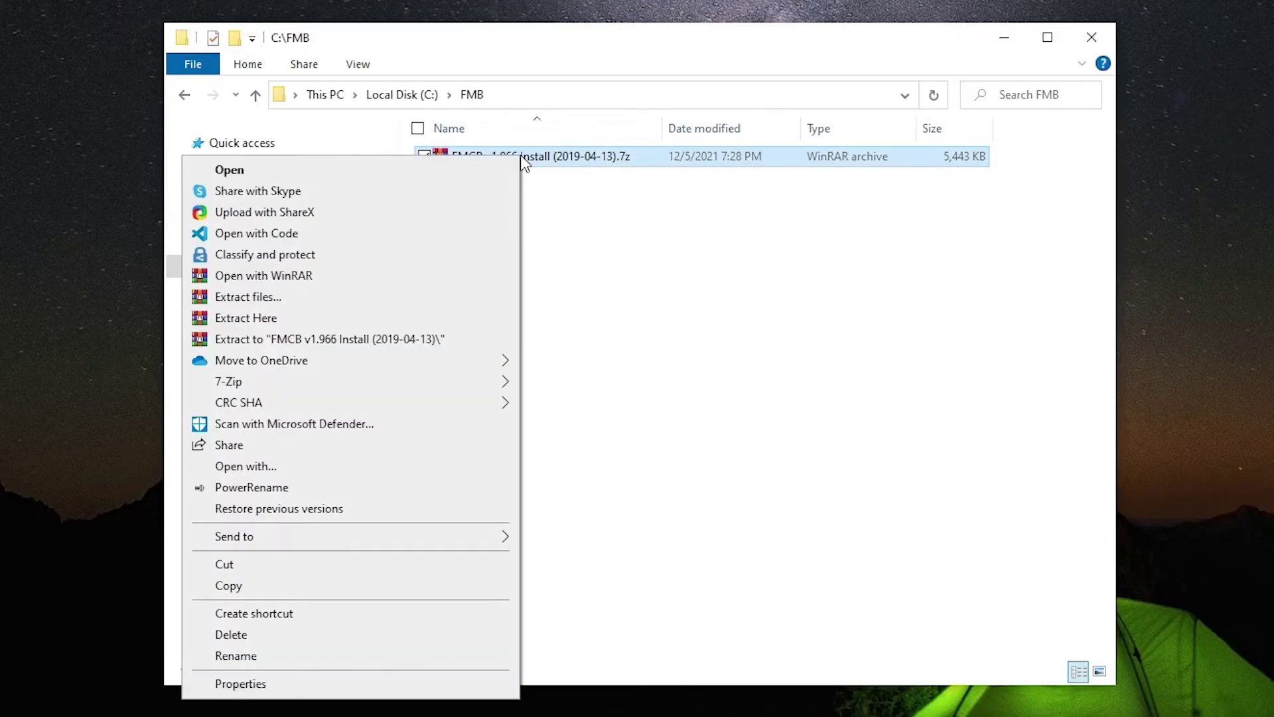
click(398, 340)
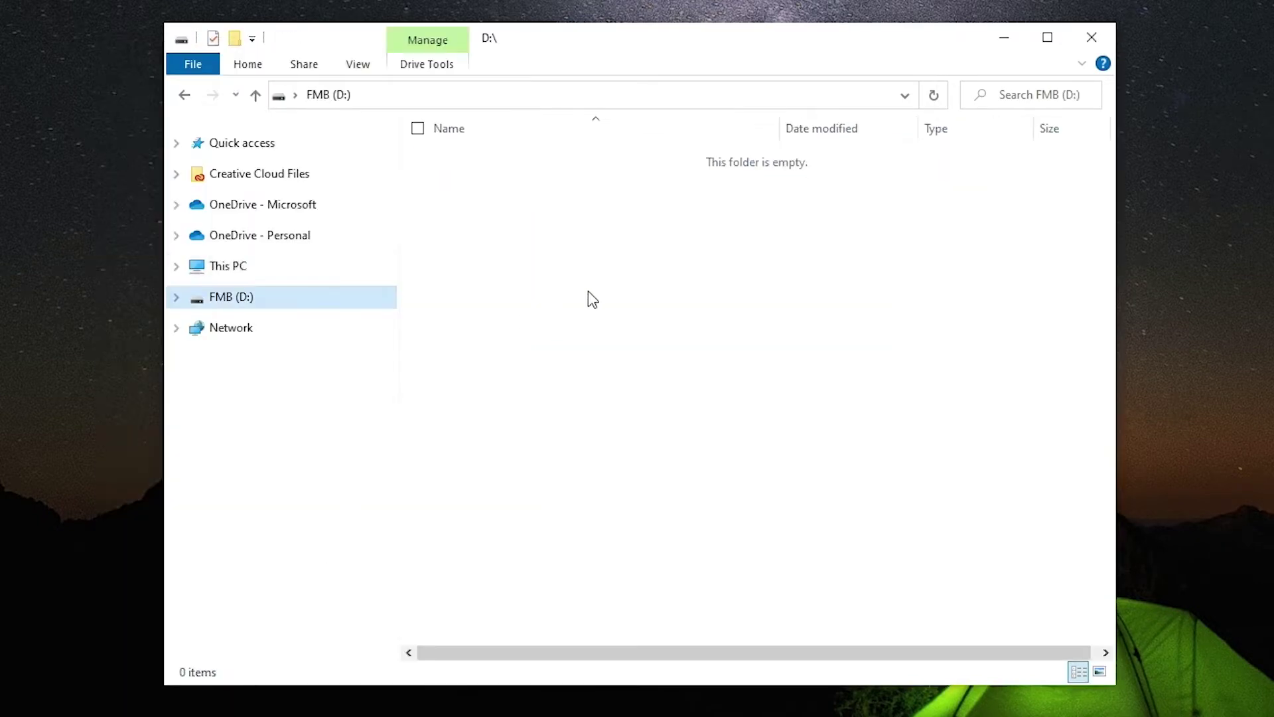
right_click(583, 295)
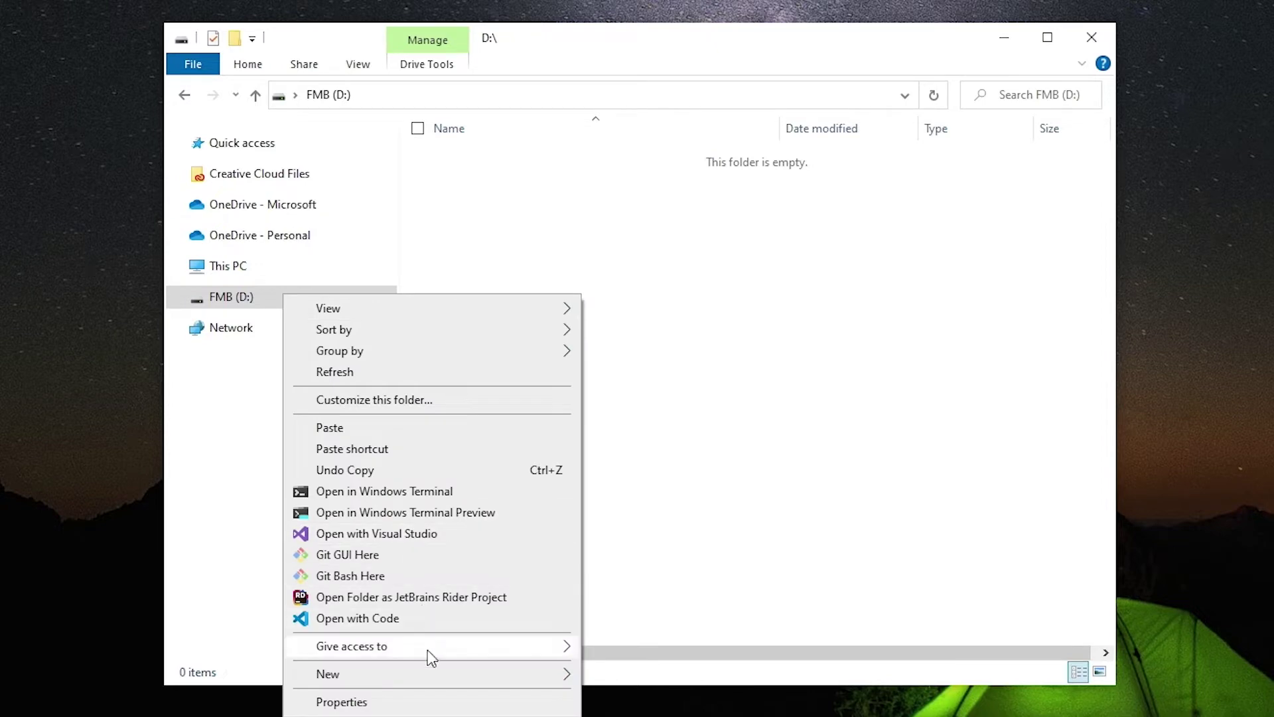
click(371, 428)
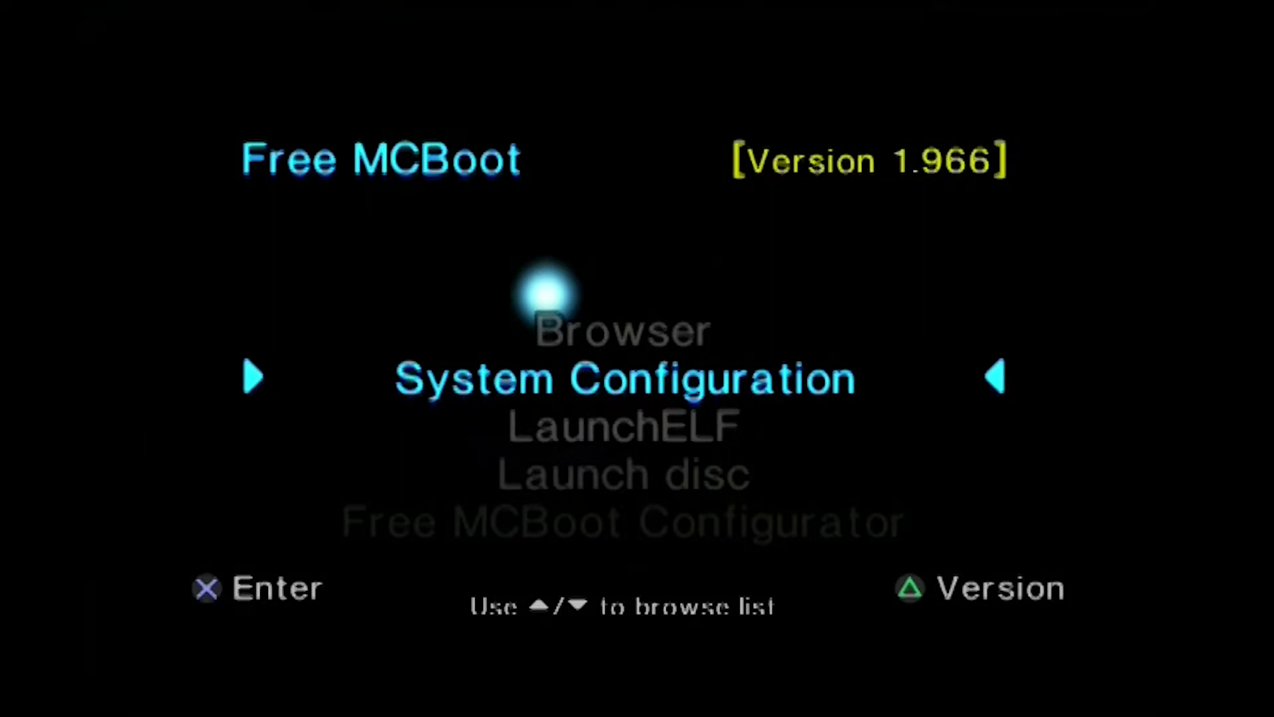
Look through the entries of the Free MCBoot menu on the console
key(Down)
key(Down)
key(Down)
key(Up)
key(Up)
key(Up)
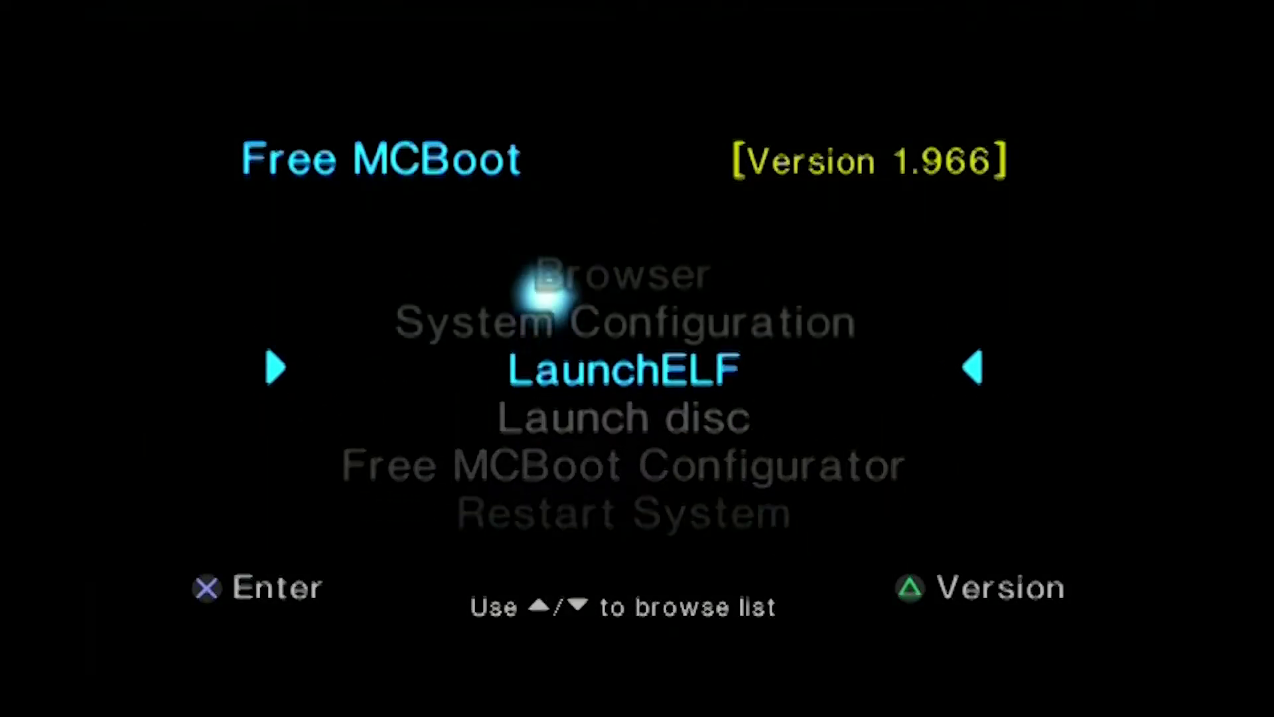
key(Down)
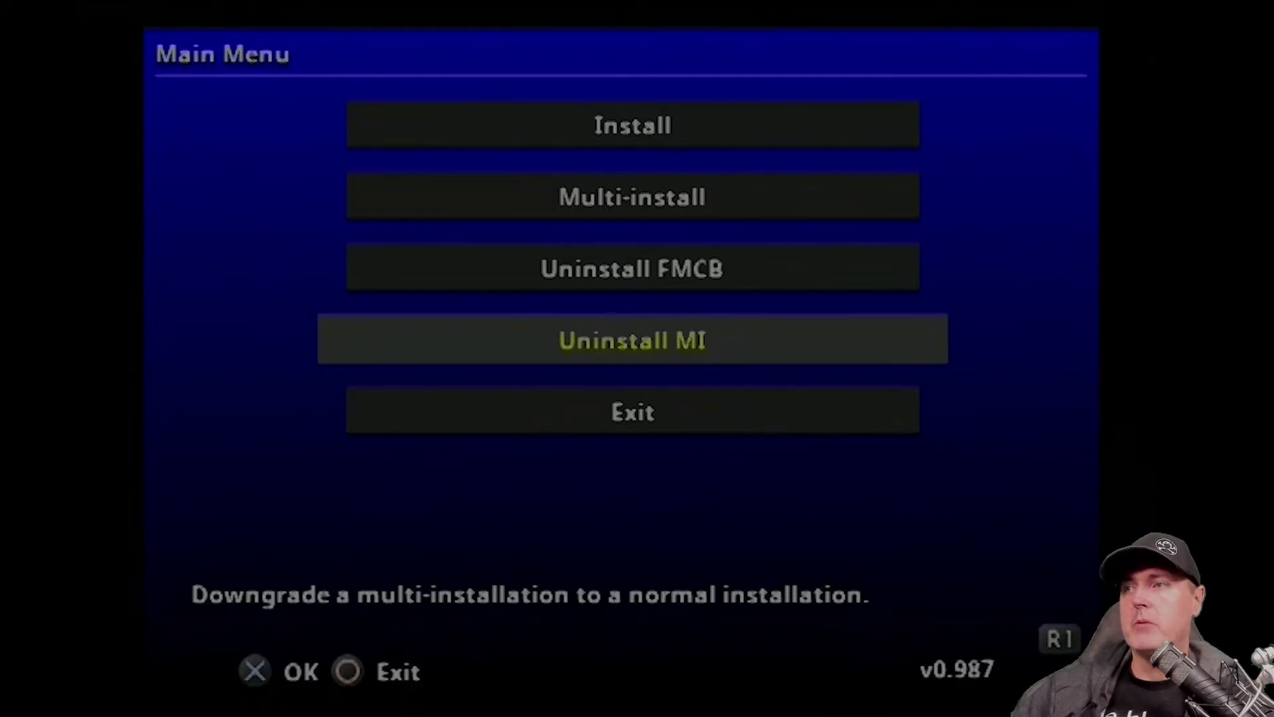
Format the memory card in slot 2 with the FMCB installer
key(e)
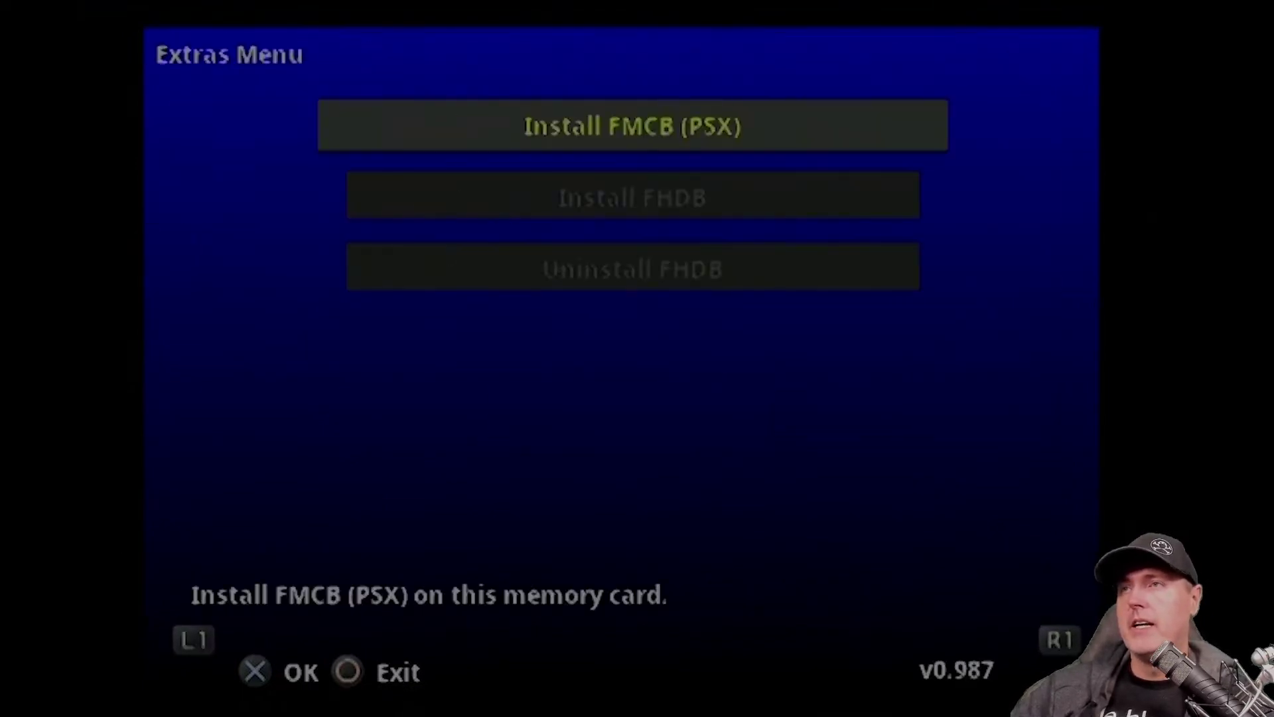
key(e)
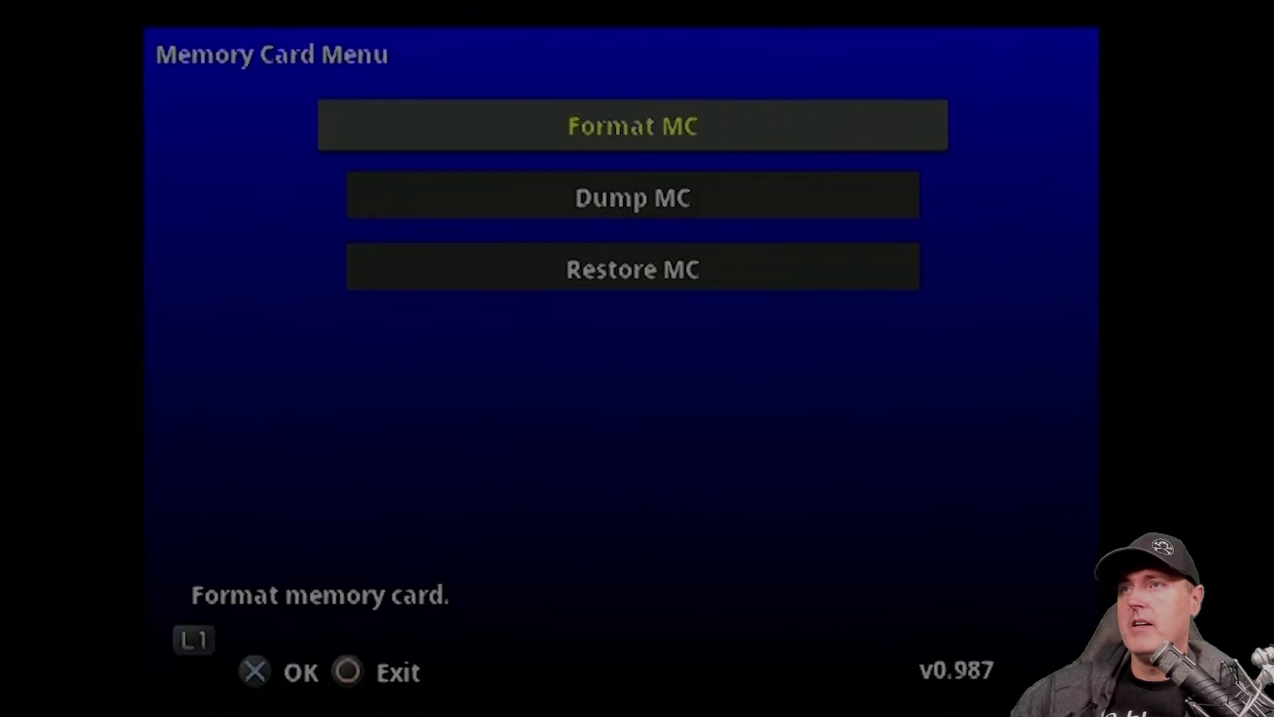
key(Return)
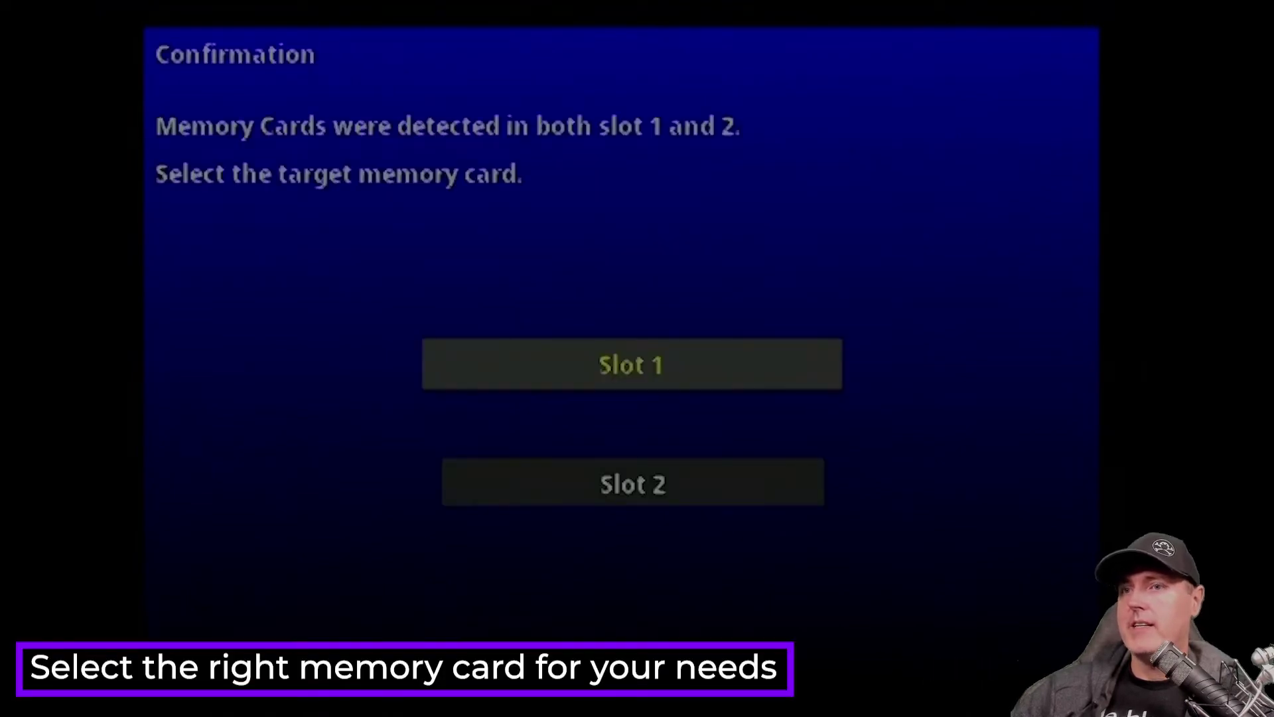
key(Down)
key(Return)
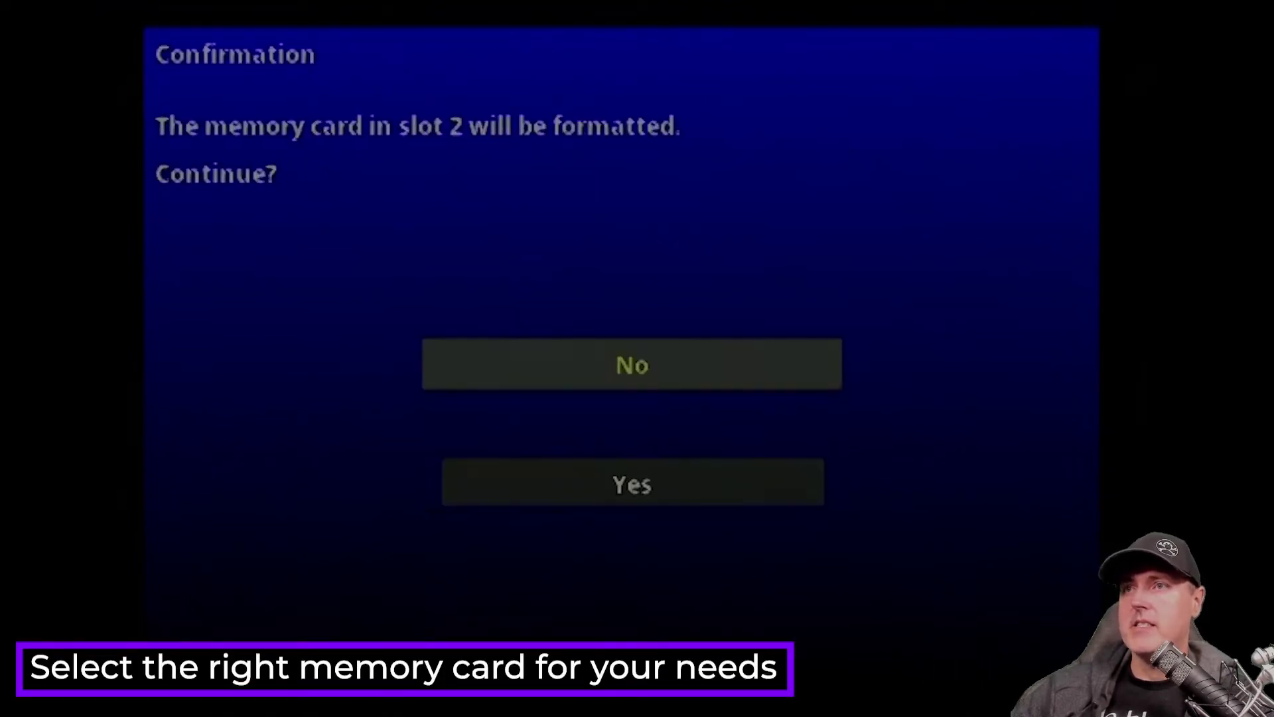
key(Down)
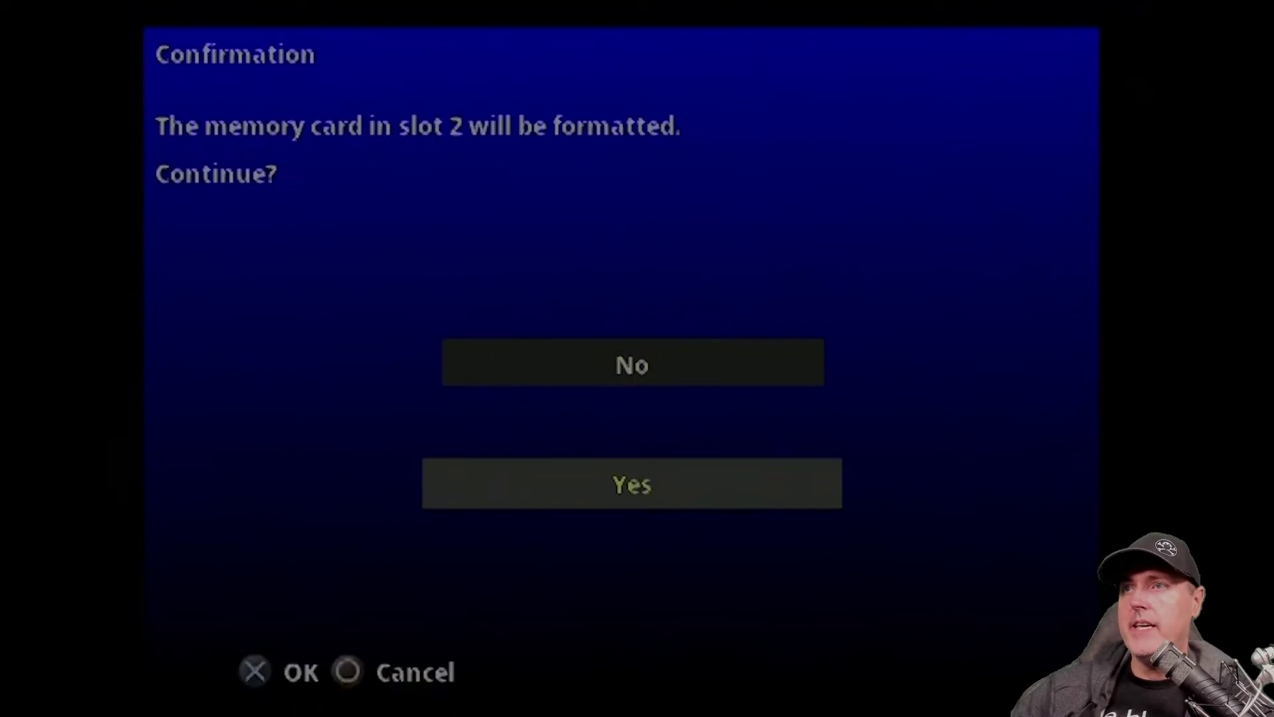
key(Return)
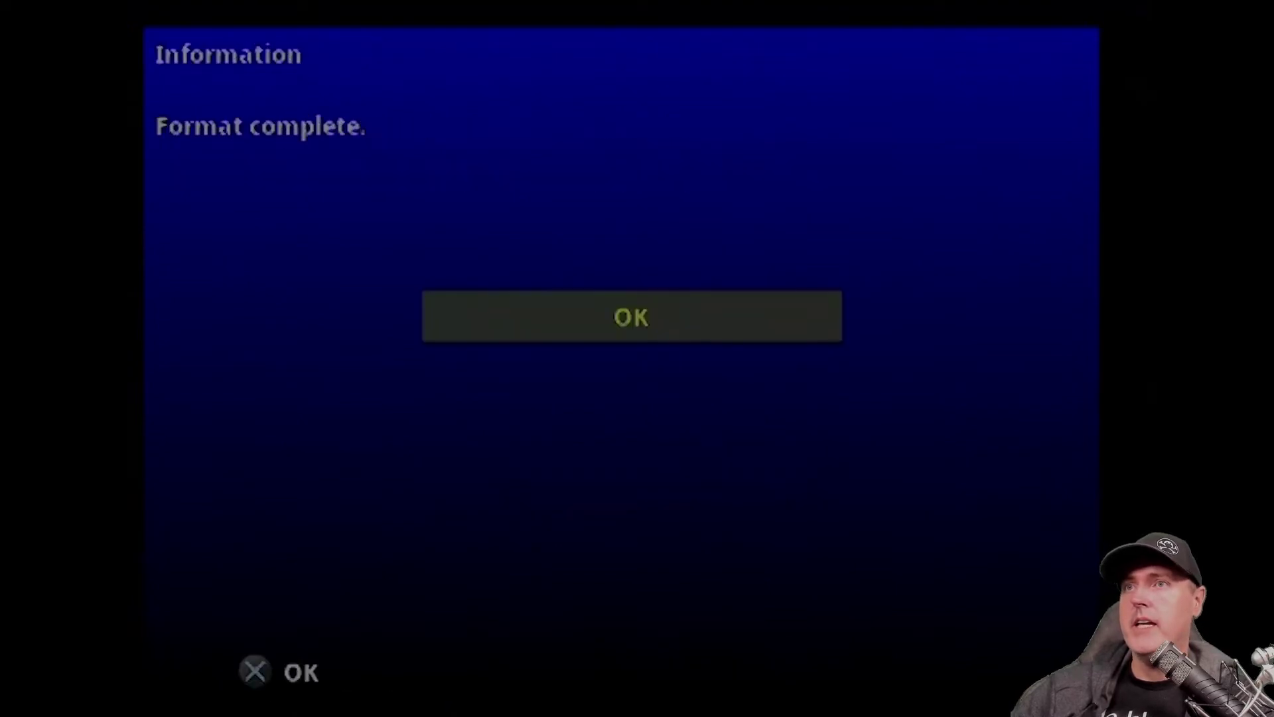
key(Return)
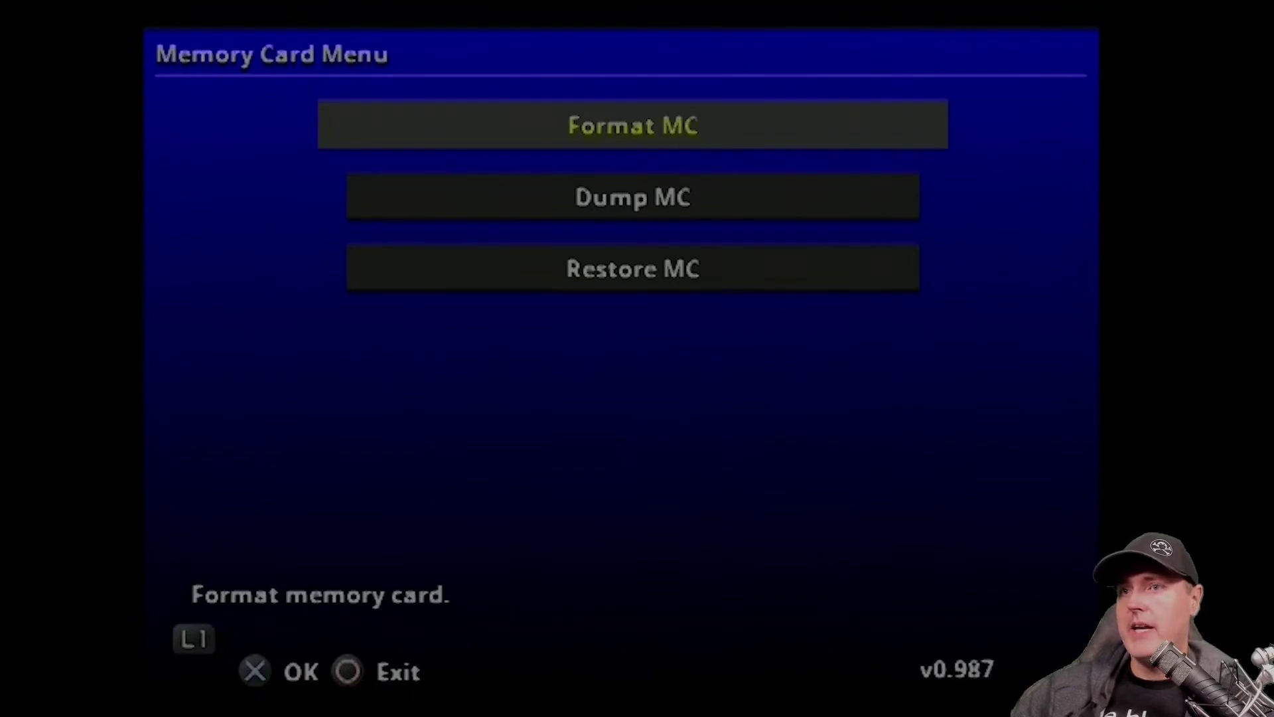
Install FMCB for all consoles on the memory card in slot 2 using Multi-install
key(Left)
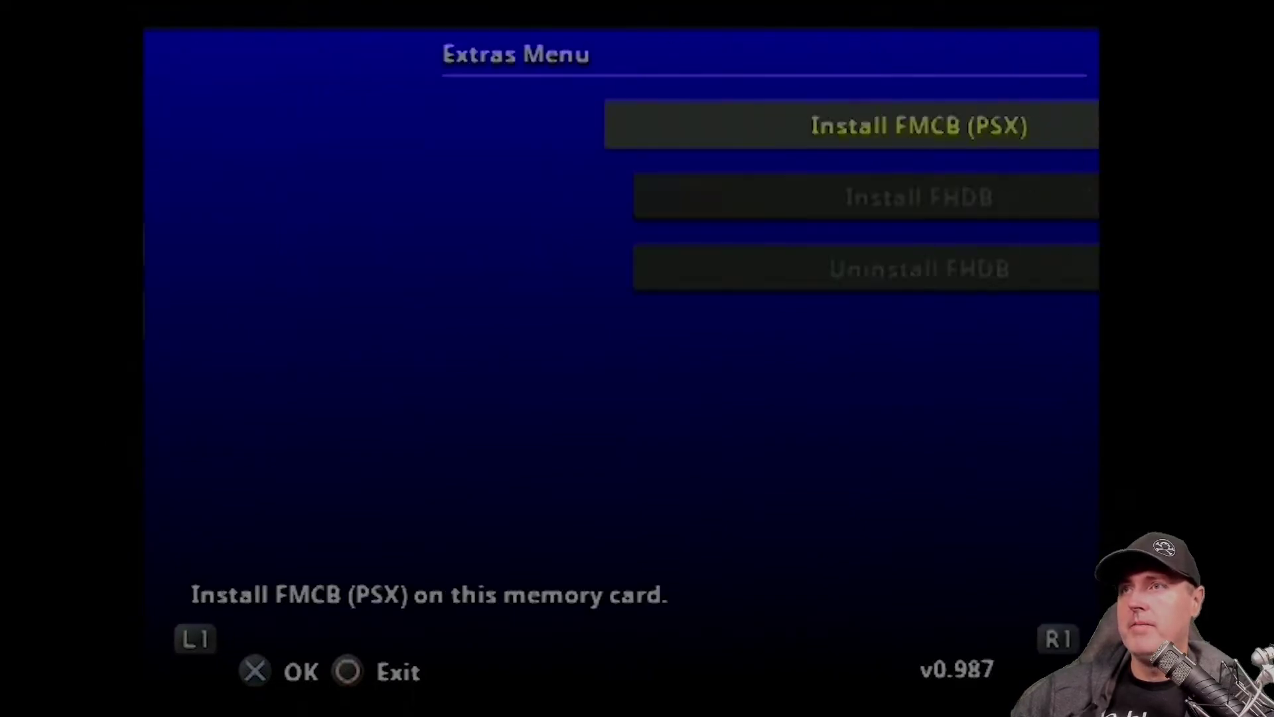
key(Left)
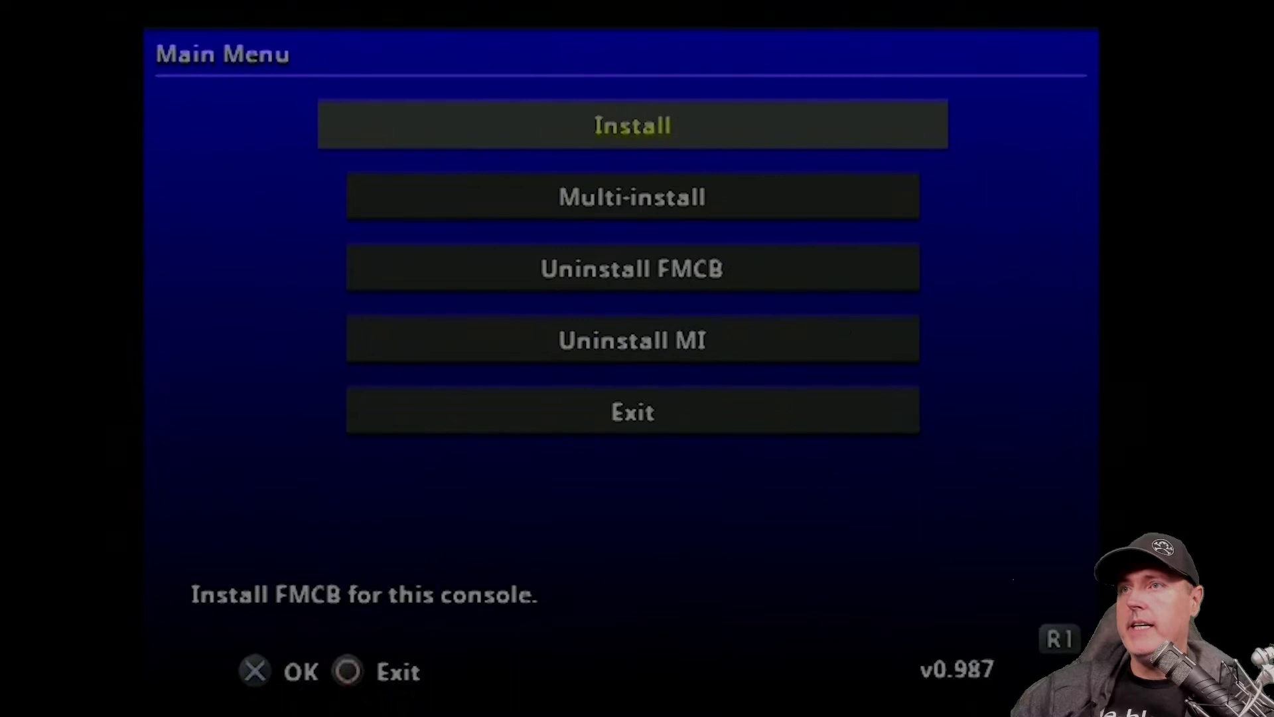
key(Down)
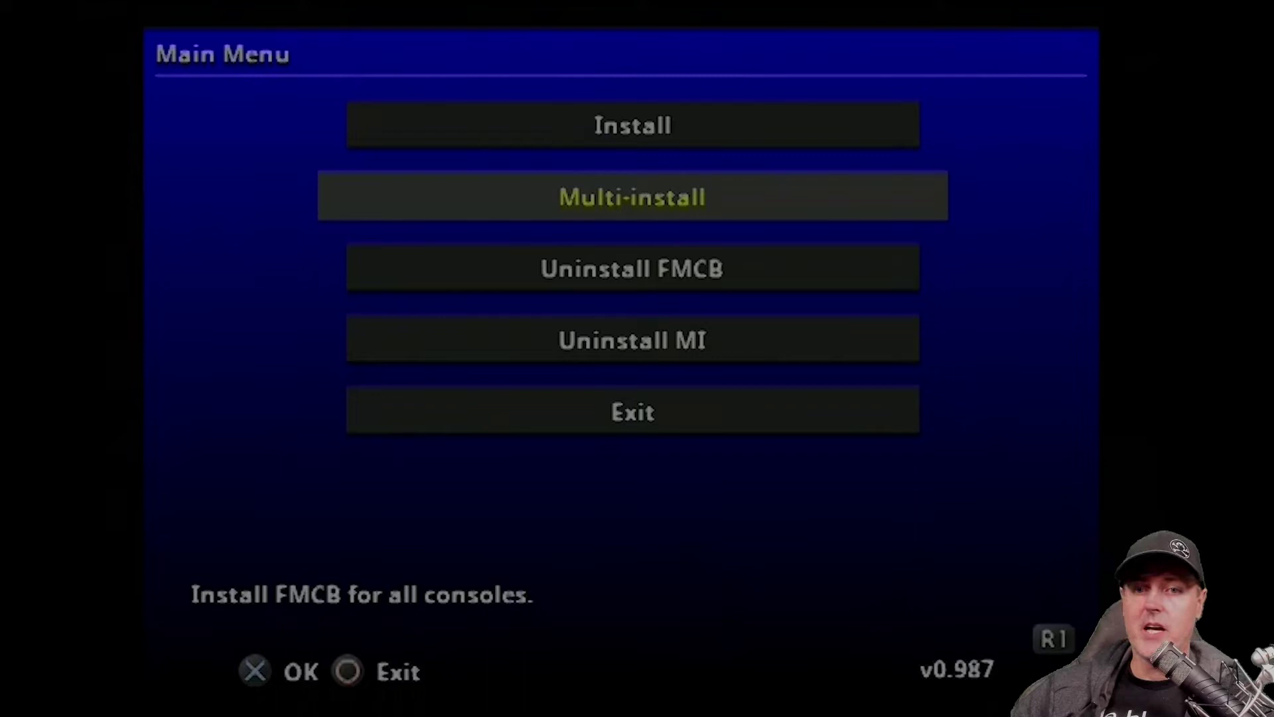
key(Return)
key(Down)
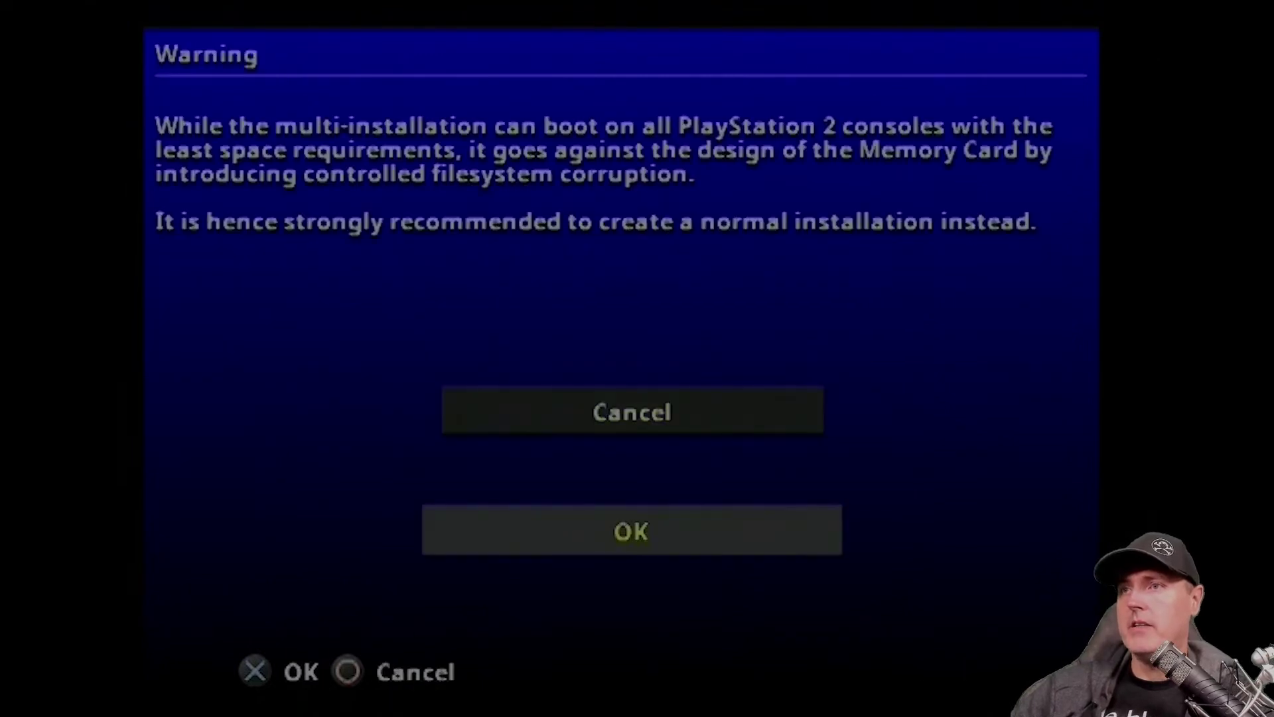
key(Return)
key(Down)
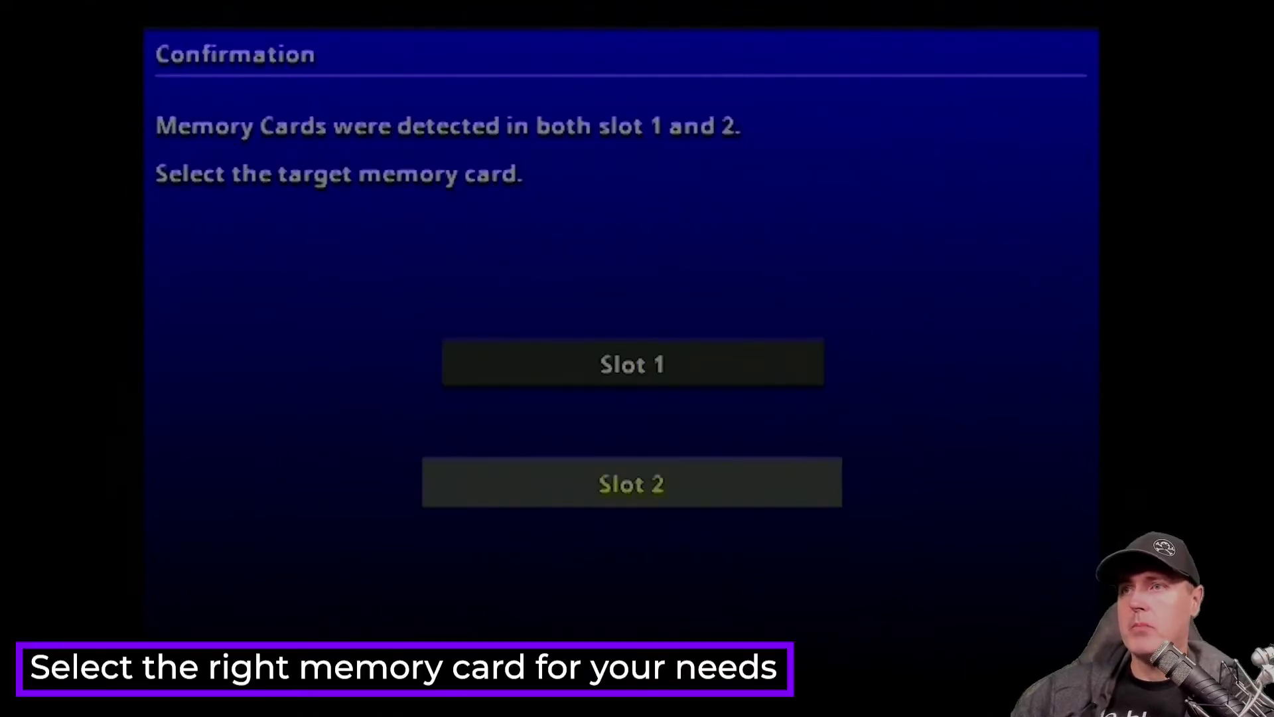
key(Return)
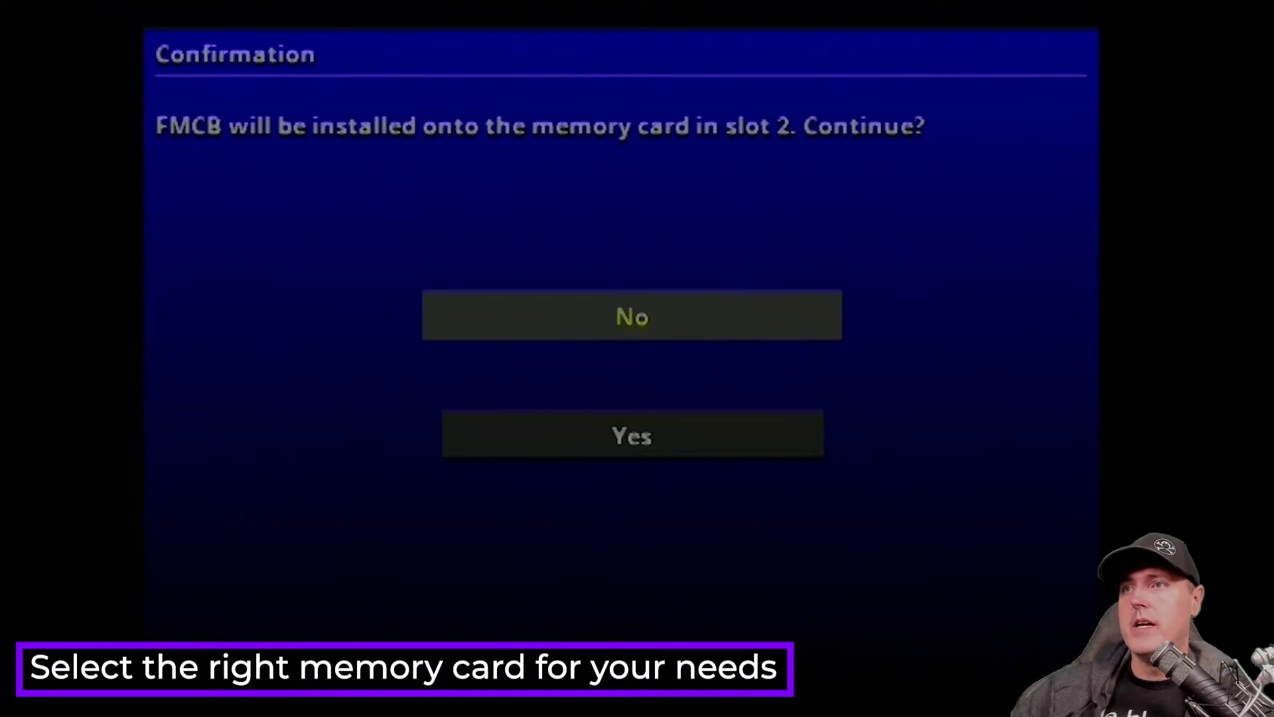
key(Down)
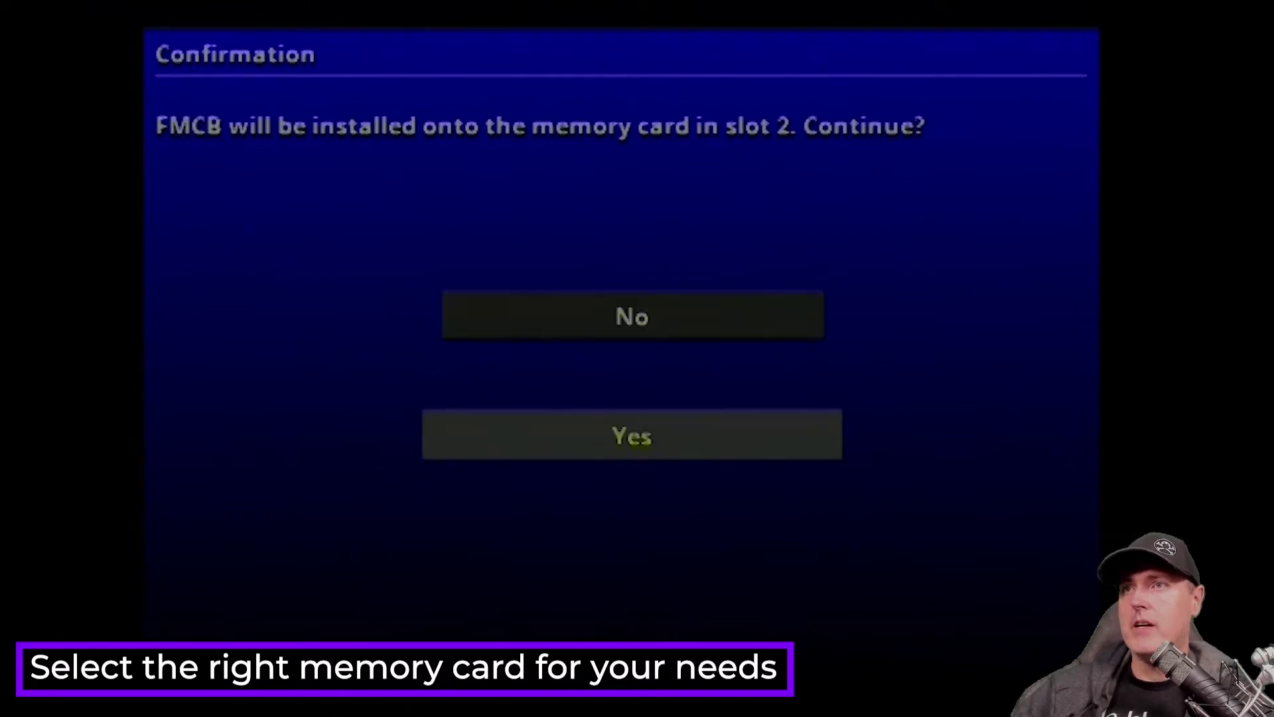
key(Return)
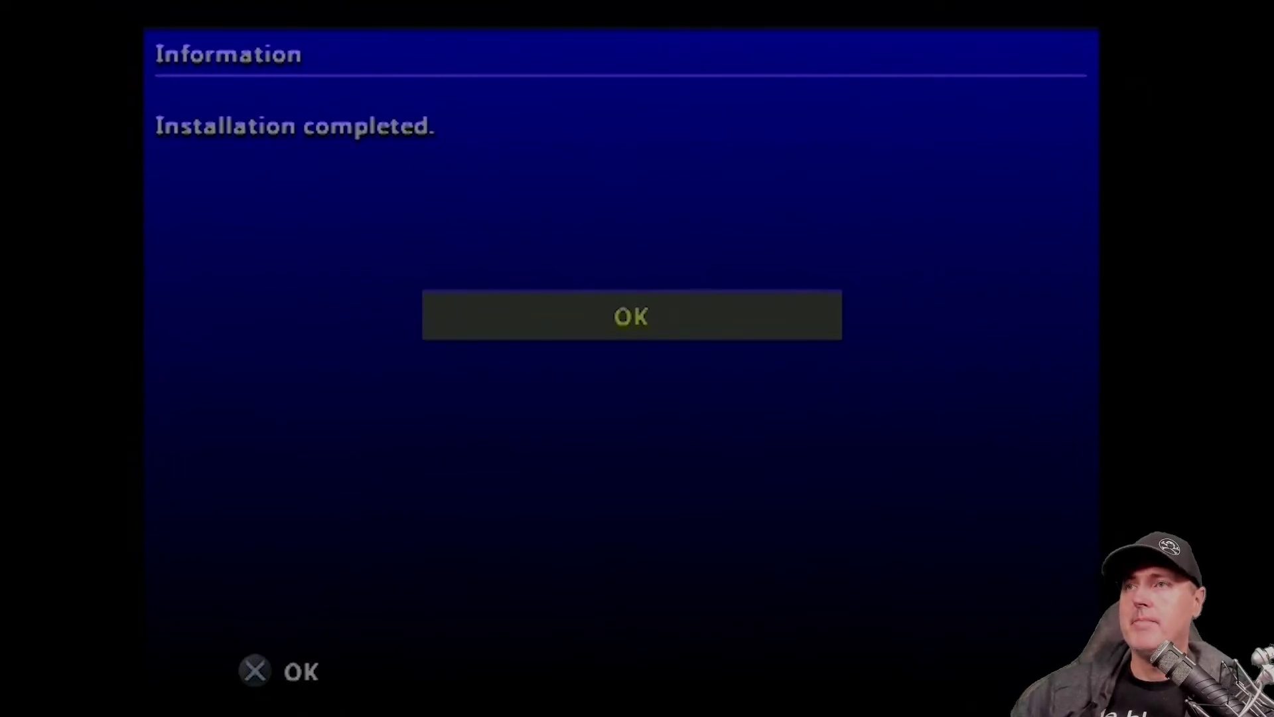
key(Return)
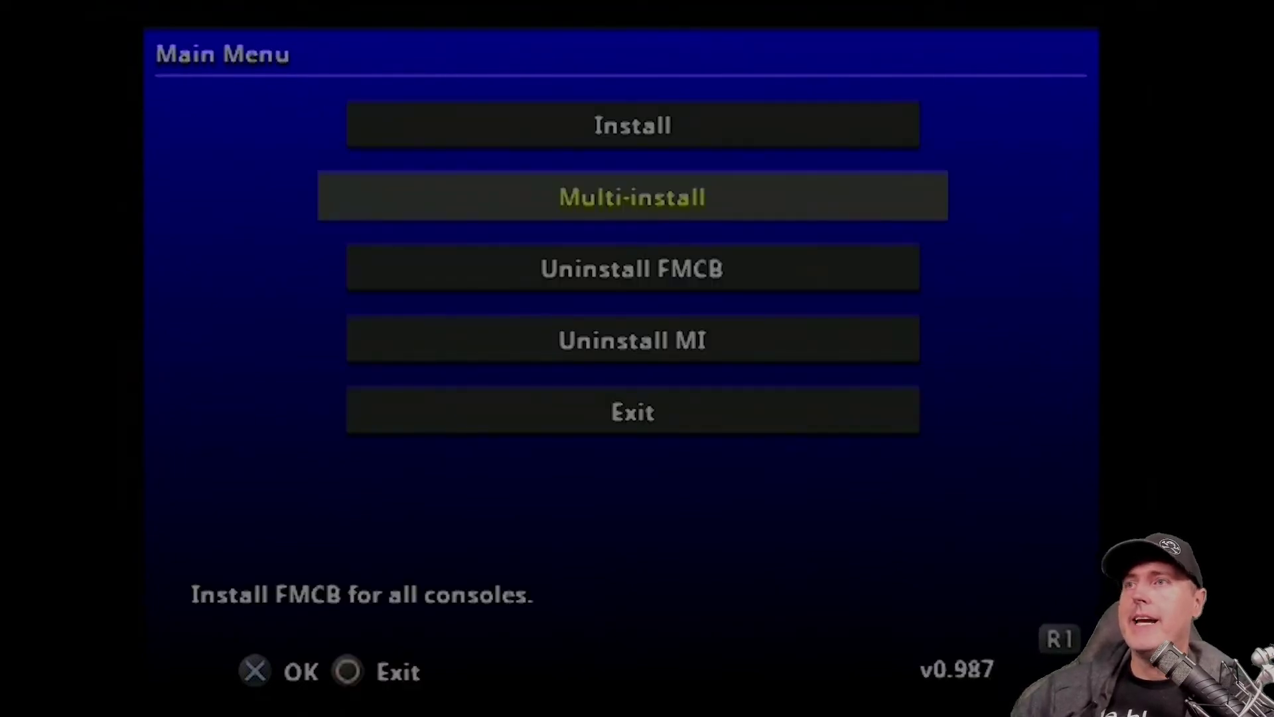
Exit the FMCB installer and confirm quitting the program
key(Down)
key(Down)
key(Down)
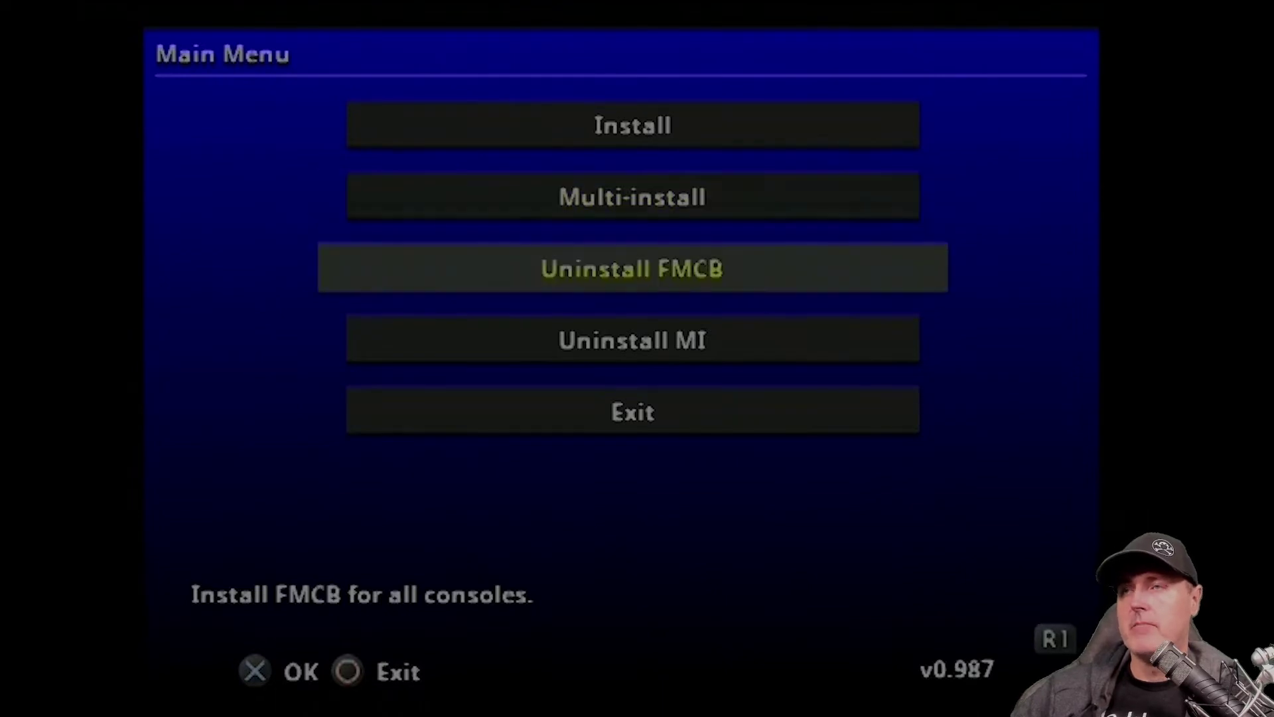
key(Return)
key(Down)
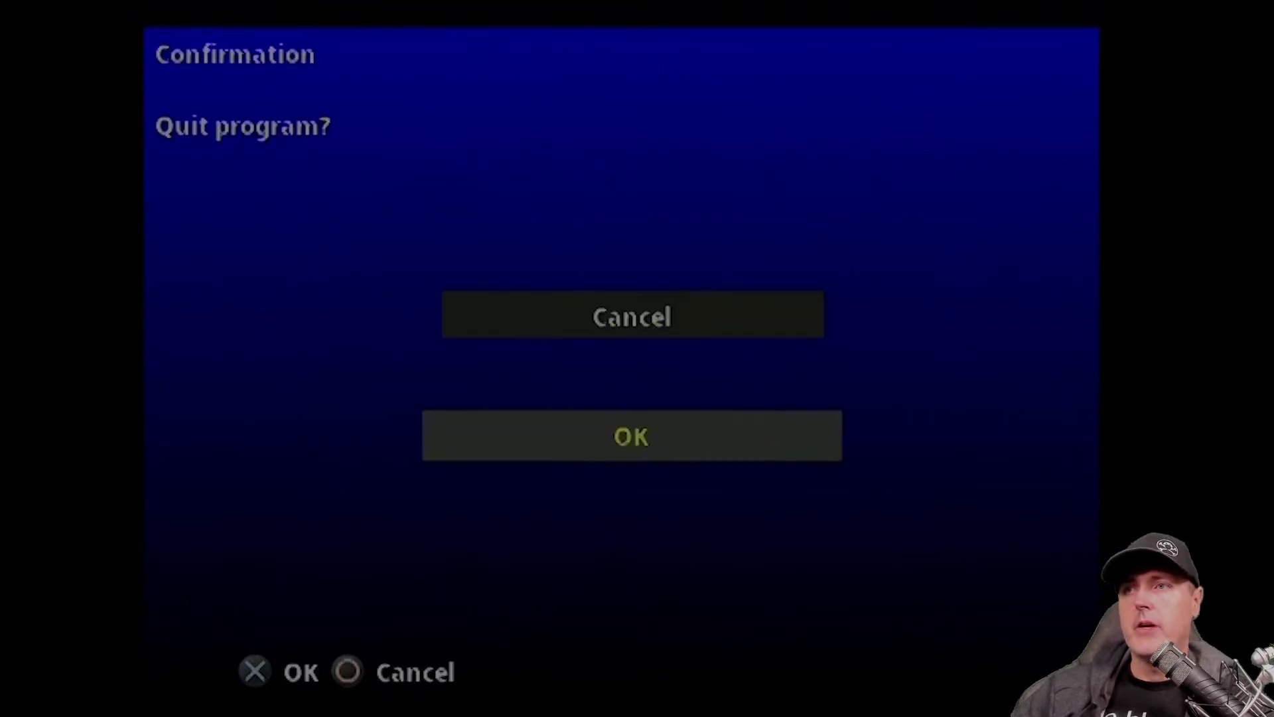
key(Return)
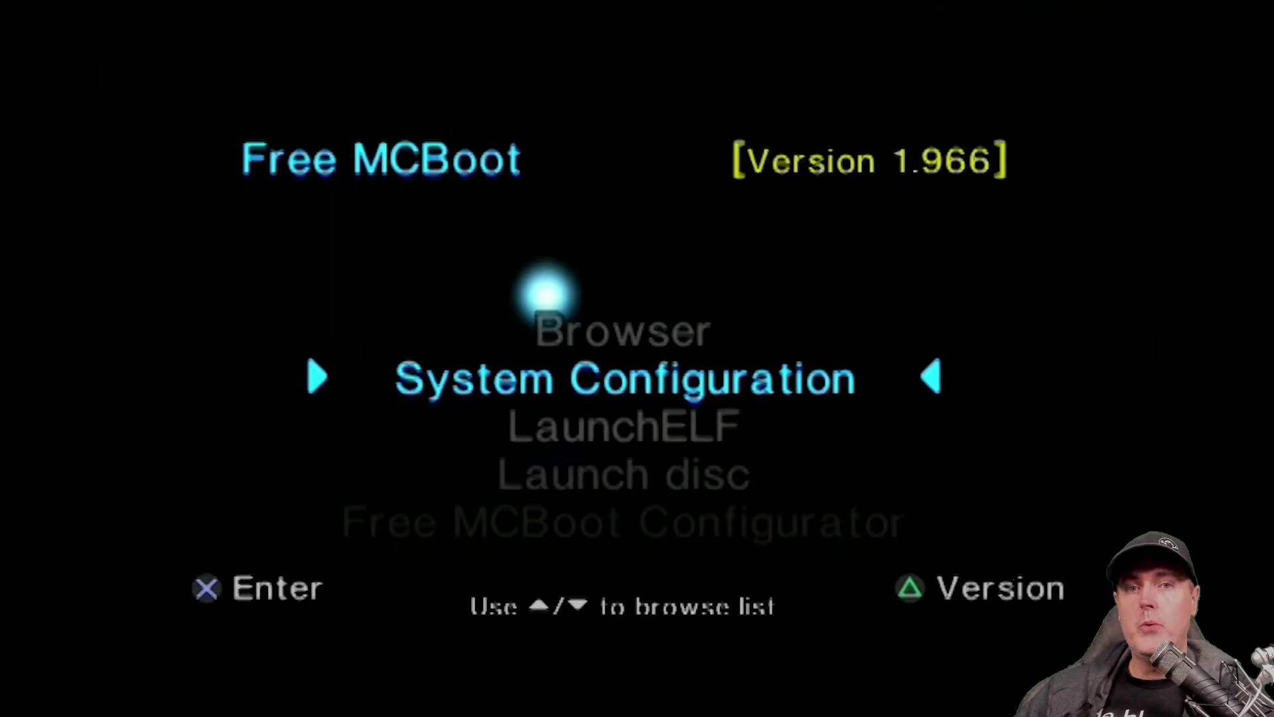
Look through the Free MCBoot 1.966 menu, including LaunchELF, Launch disc and Free MCBoot Configurator
key(Down)
key(Down)
key(Down)
key(Up)
key(Up)
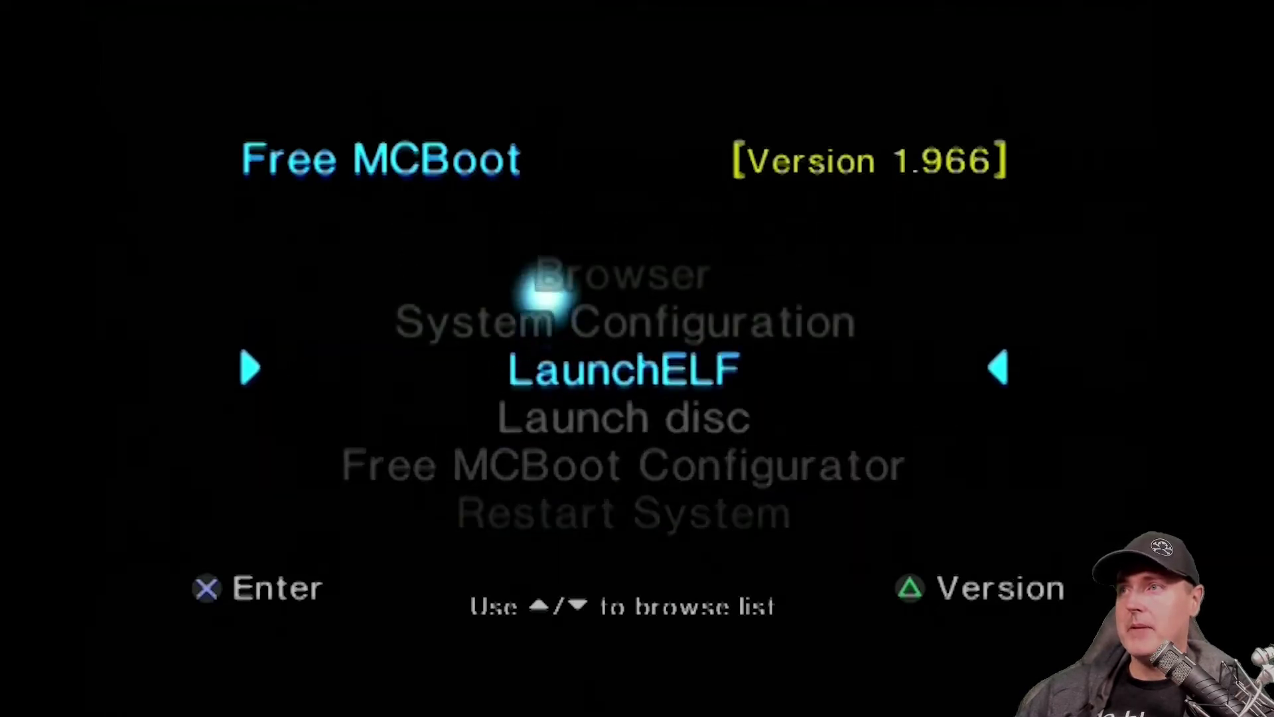
key(Up)
key(Up)
key(Down)
key(Down)
key(Down)
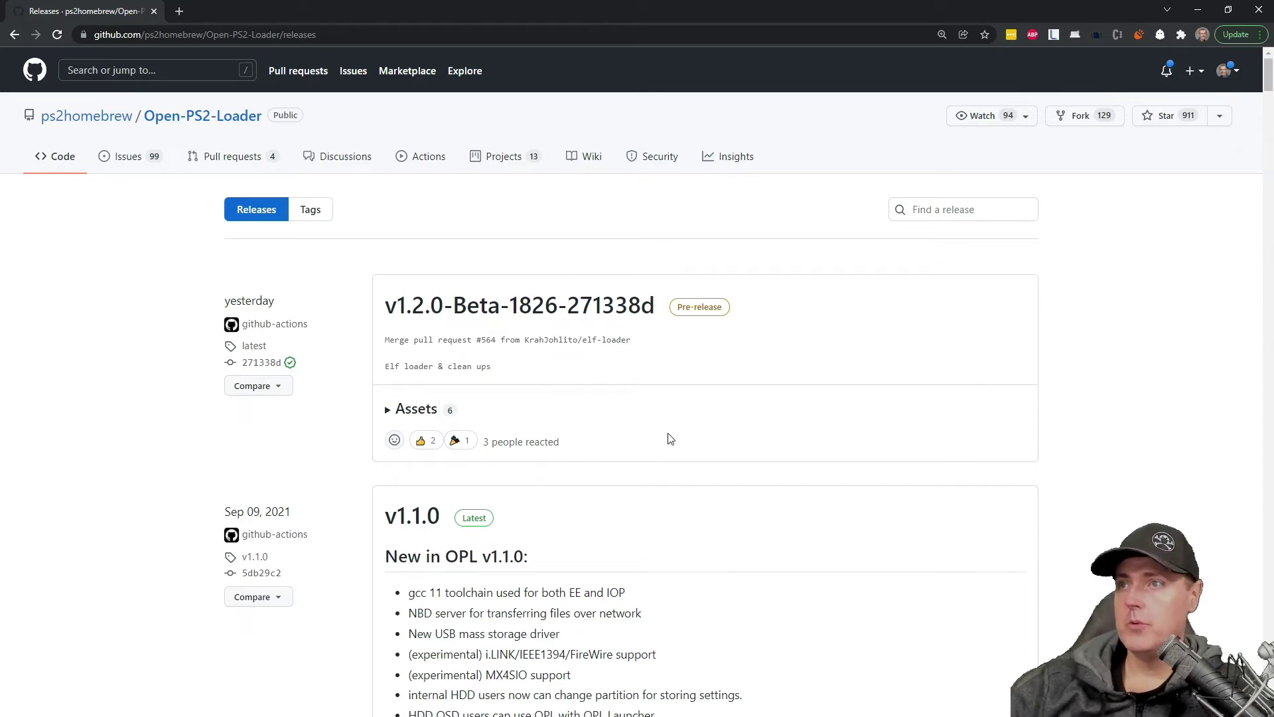
Find the v1.1.0 release on the Open-PS2-Loader releases page and download OPNPS2LD-v1.1.0.7z
scroll(664, 412, down, 4)
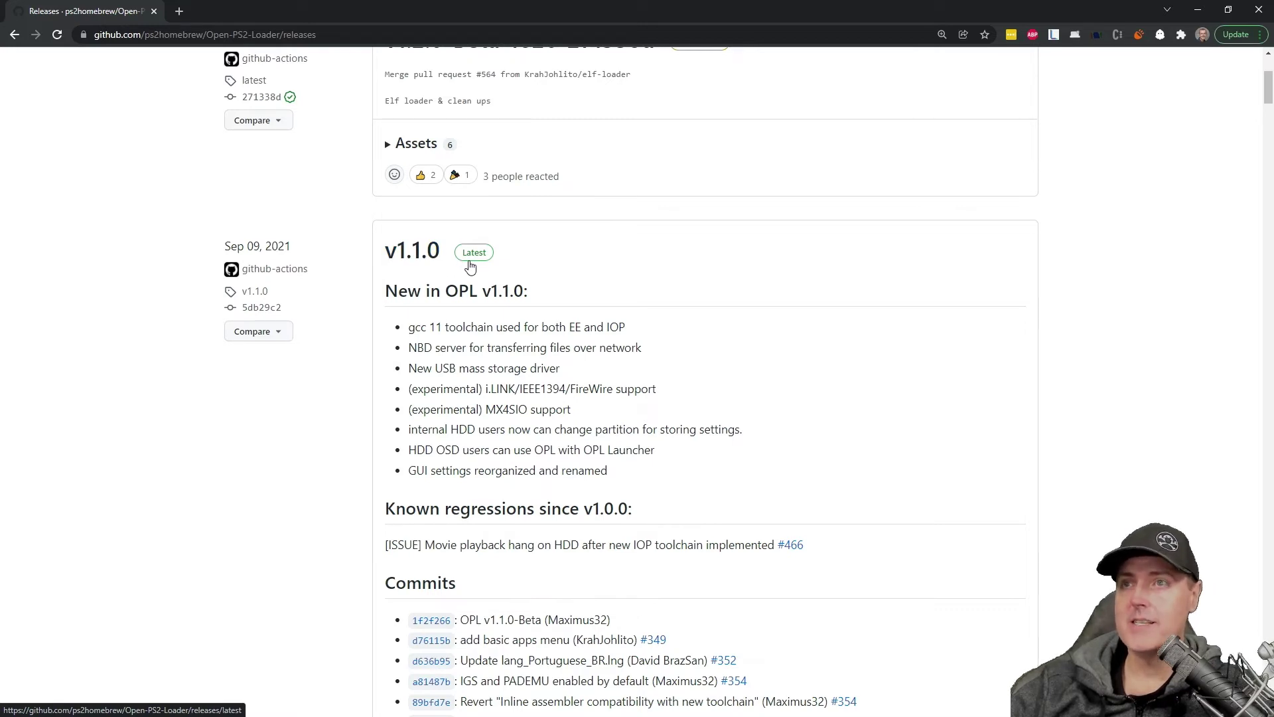
scroll(649, 379, up, 4)
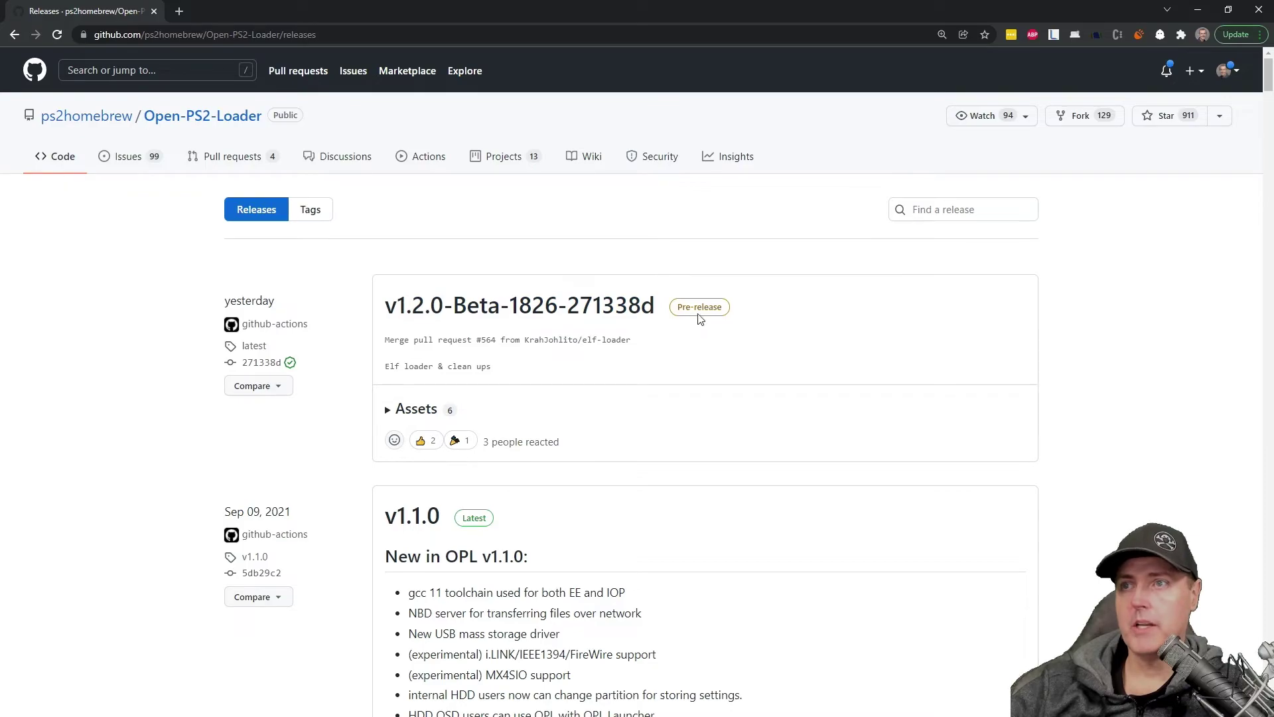
scroll(838, 428, down, 4)
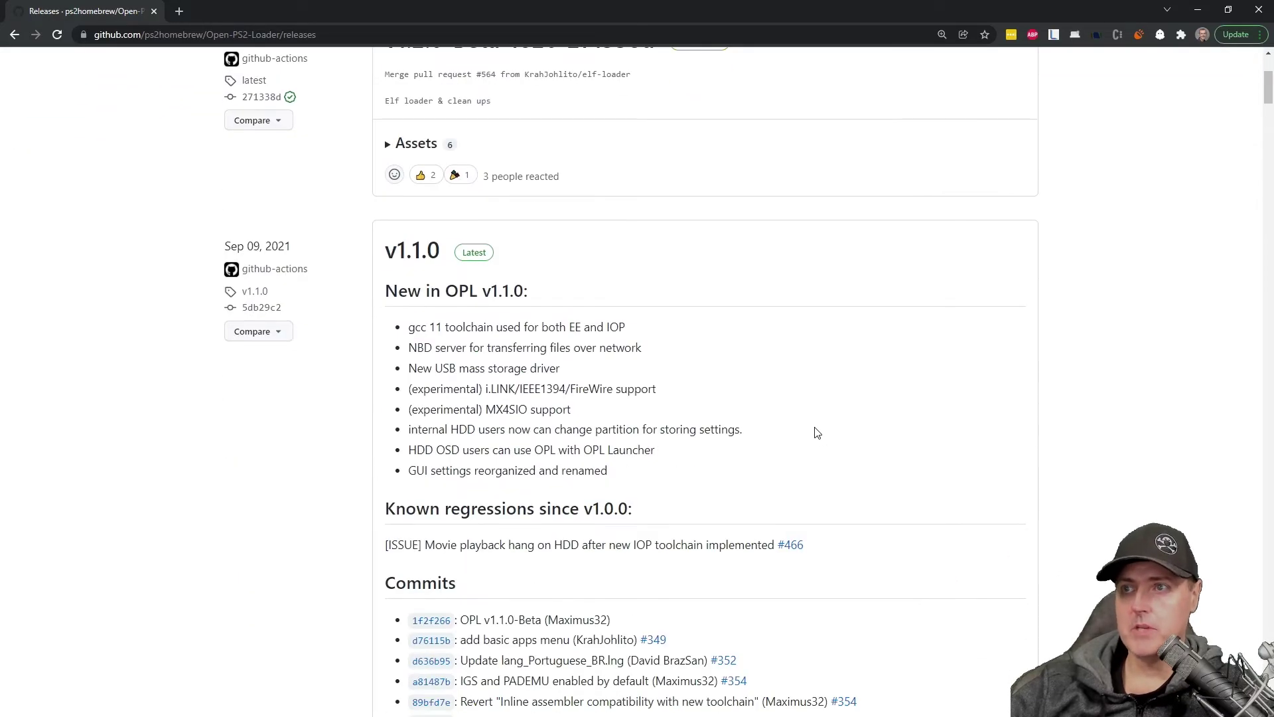
scroll(817, 433, down, 20)
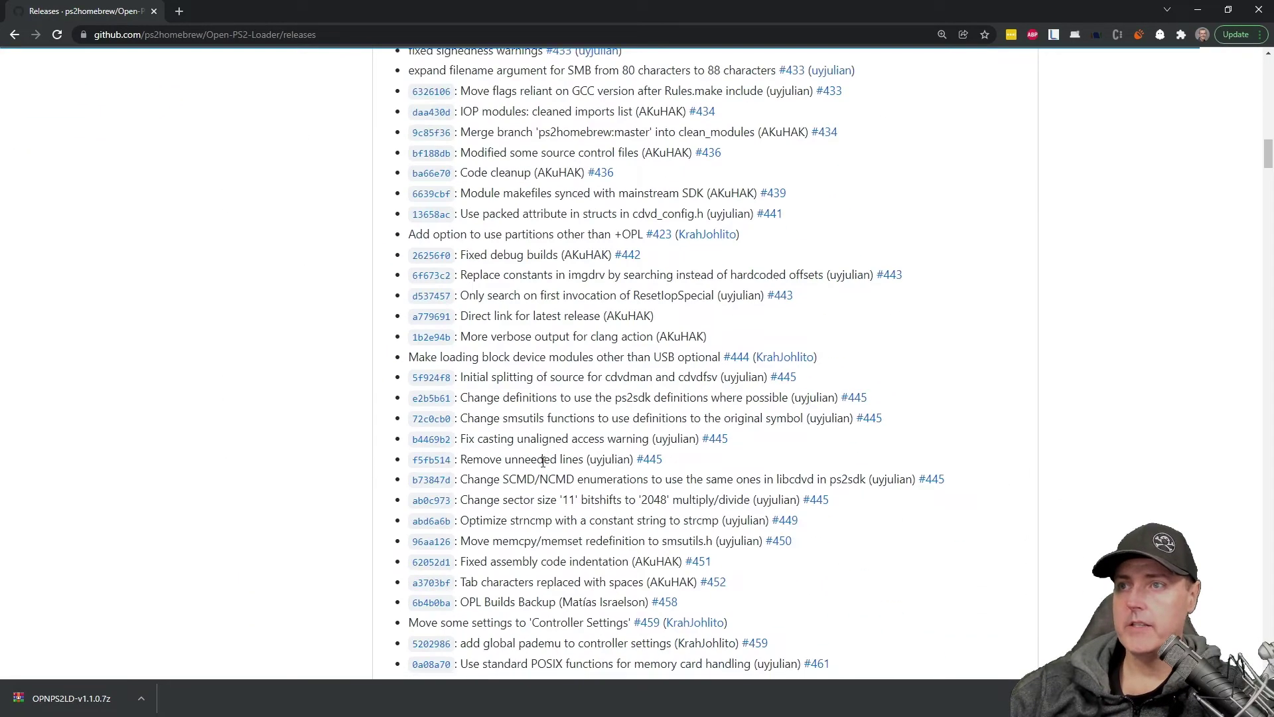
scroll(540, 460, down, 18)
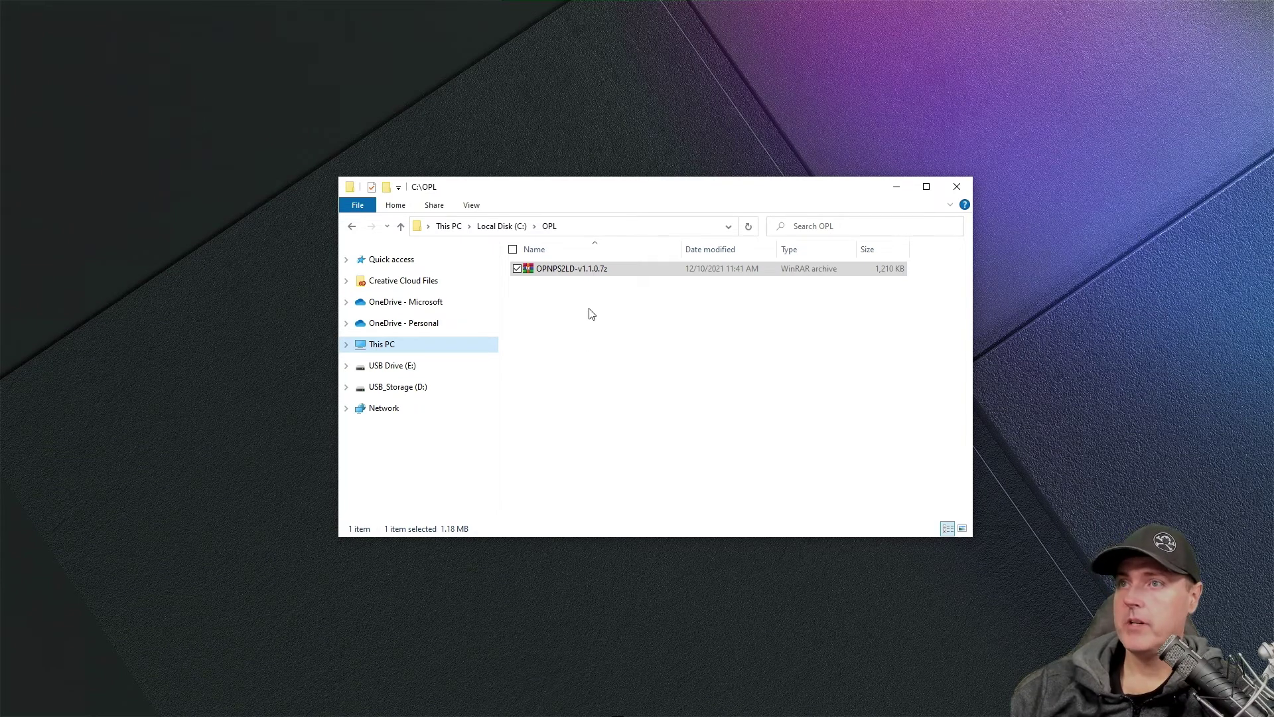
Extract OPNPS2LD-v1.1.0.7z in the OPL folder into a subfolder named after the archive
click(561, 272)
right_click(563, 274)
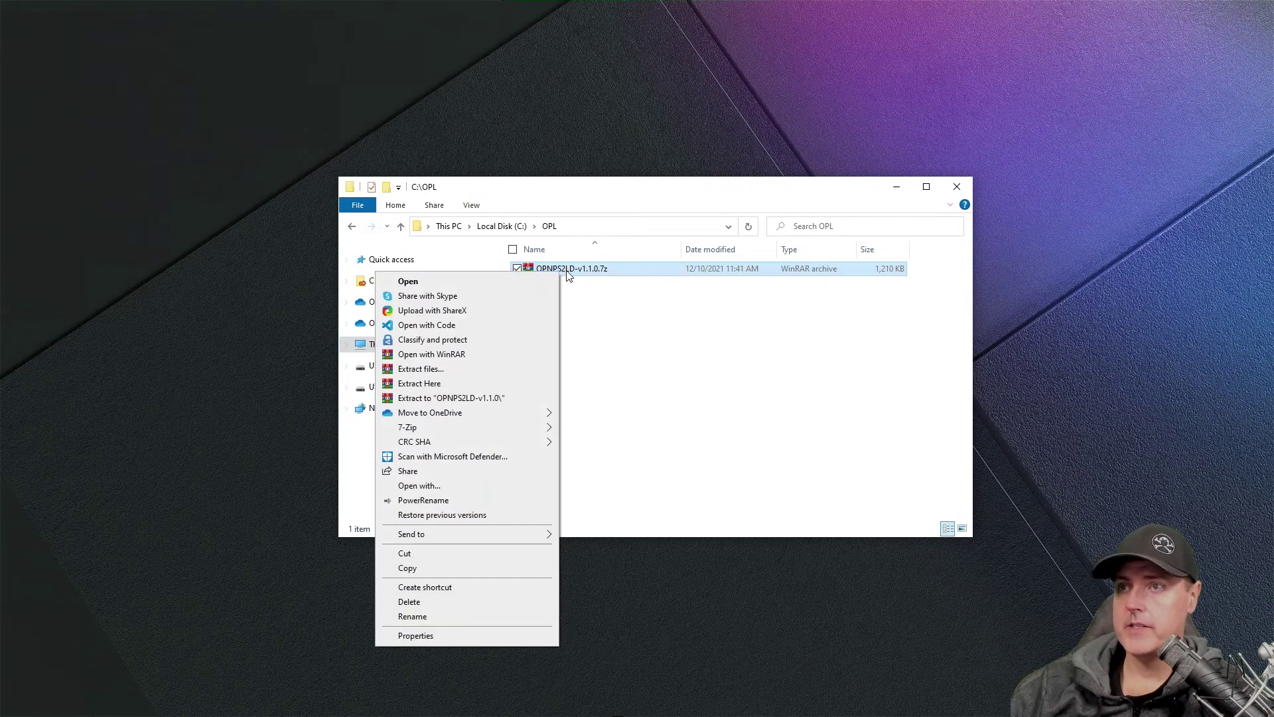
click(480, 398)
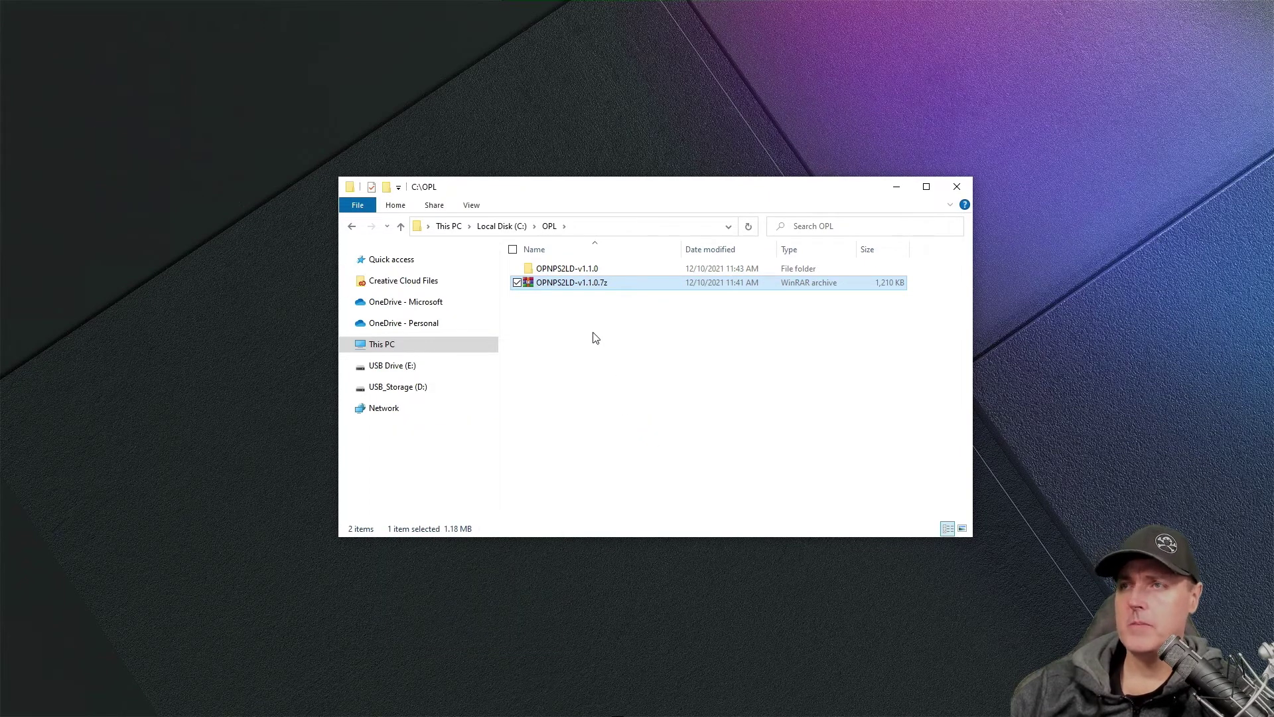
Copy OPNPS2LD-v1.1.0.ELF from the extracted OPNPS2LD folder and paste it onto USB Drive (E:)
click(558, 274)
double_click(558, 274)
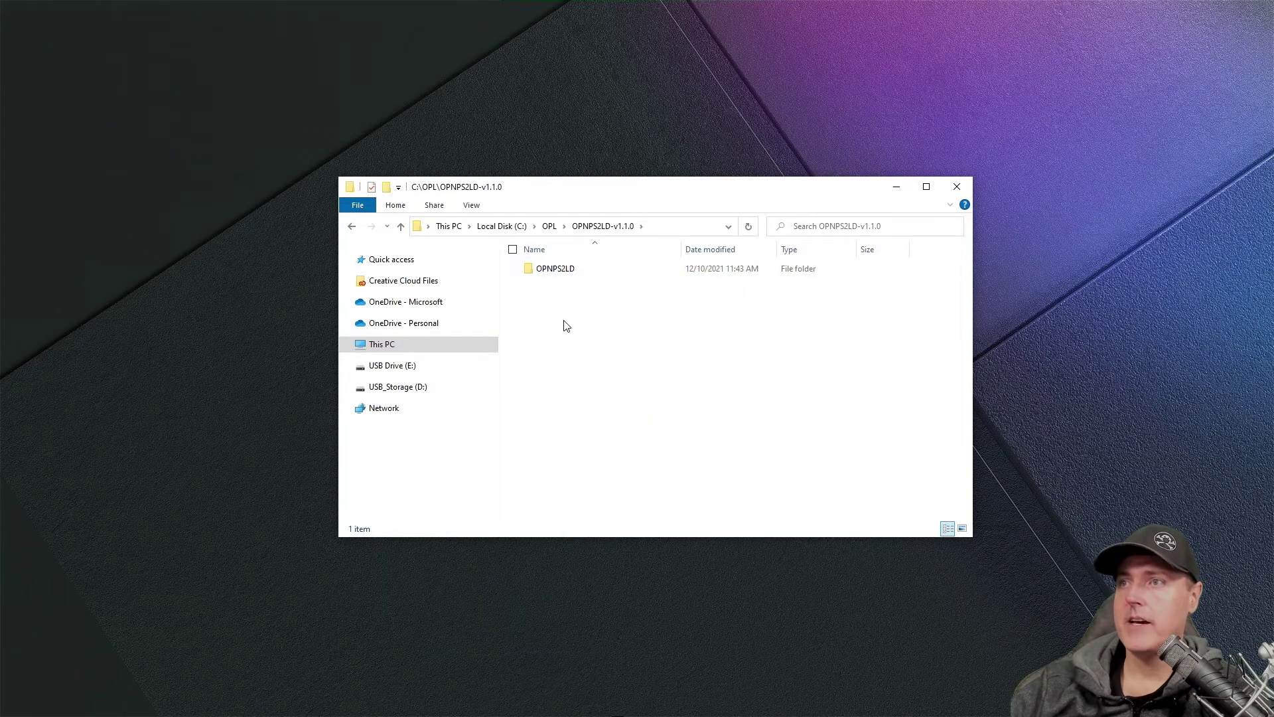
click(571, 310)
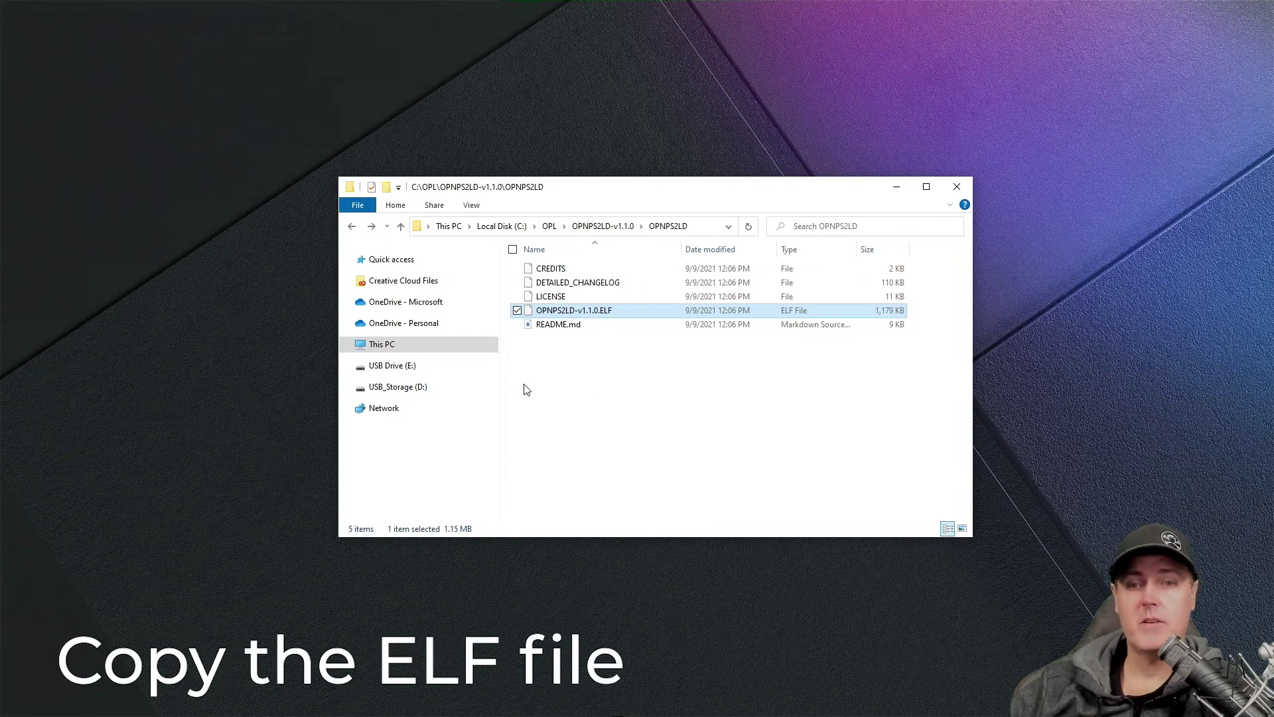
click(398, 366)
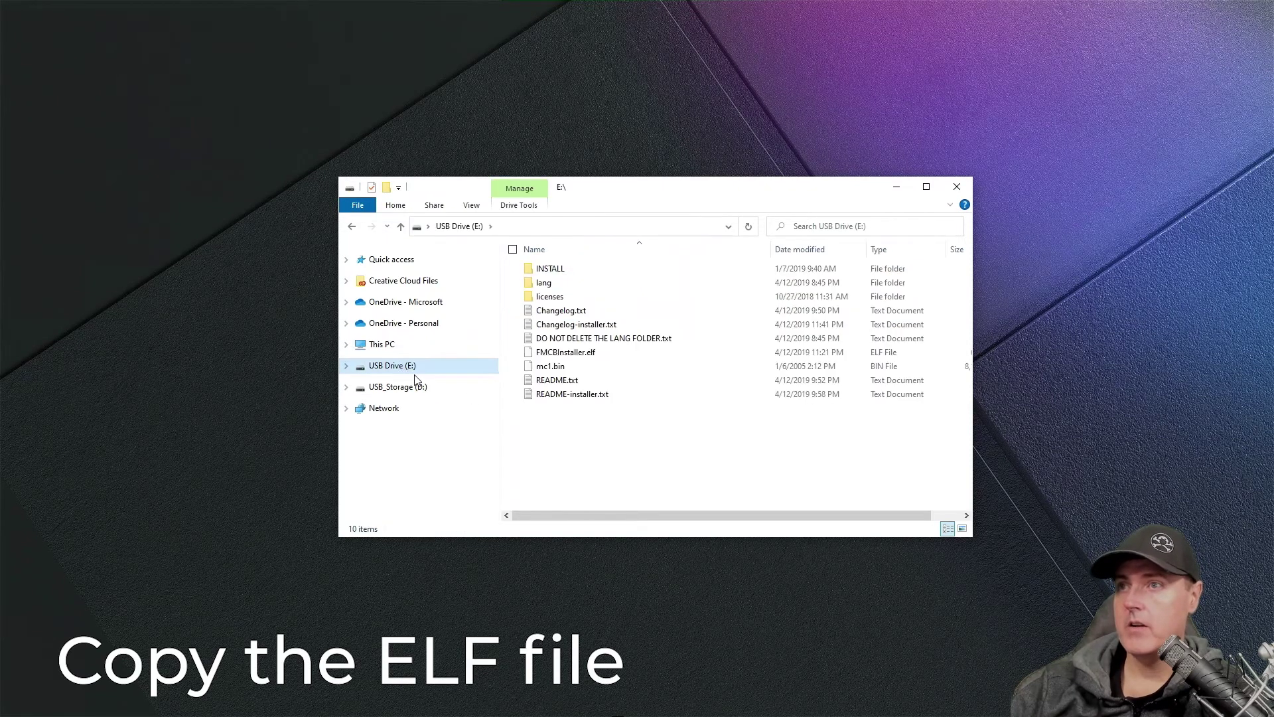
right_click(617, 444)
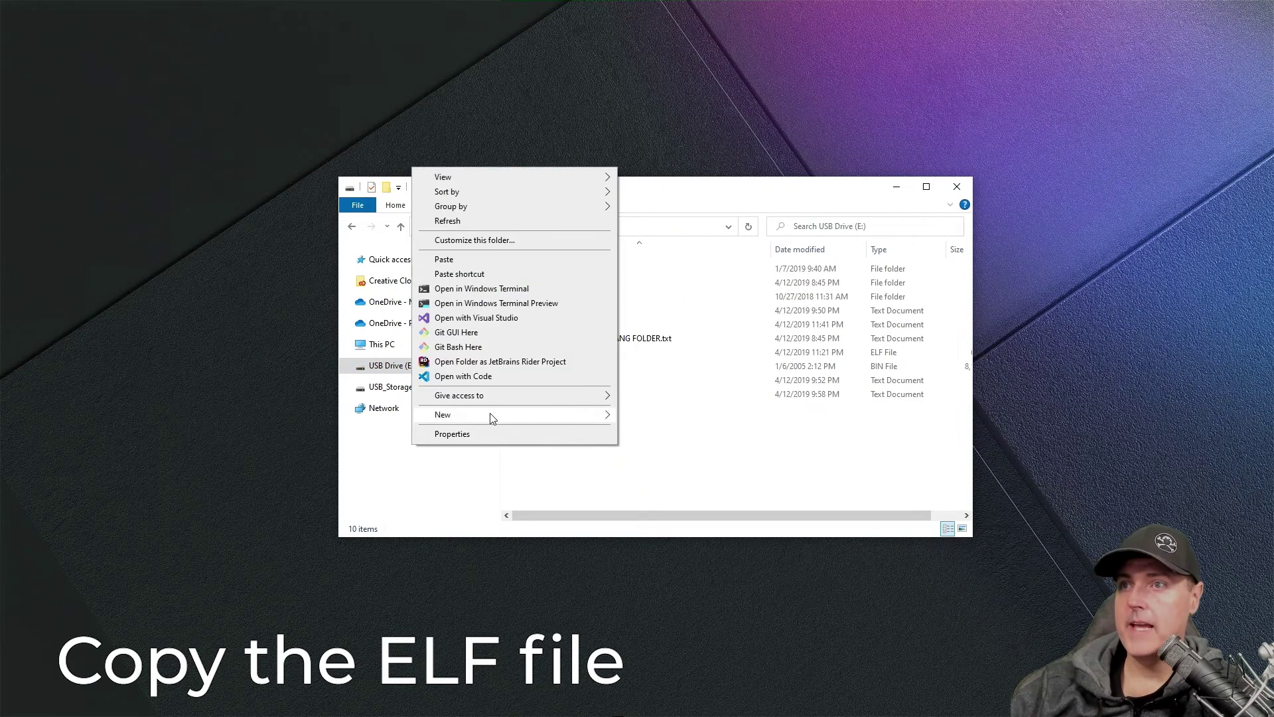
click(464, 261)
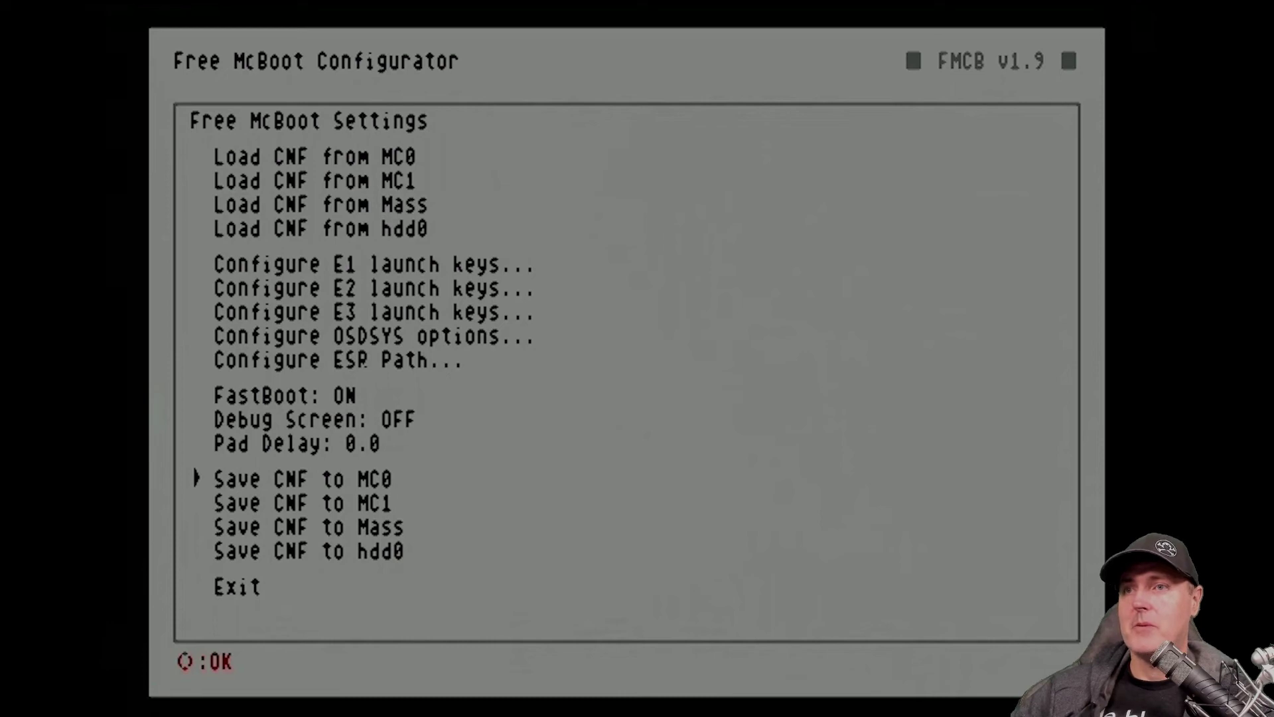
Save the Free McBoot configuration to MC0
key(Return)
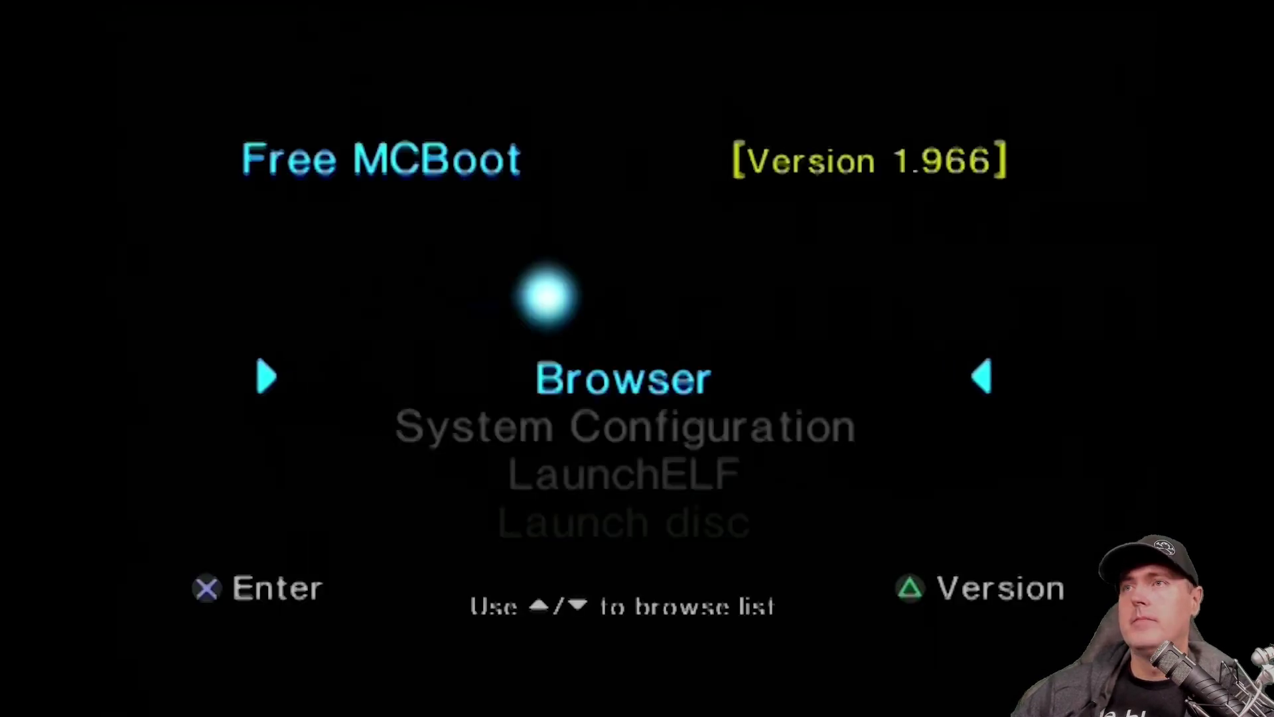
Go through the Free MCBoot menu entries and select OPL
key(Down)
key(Down)
key(Down)
key(Down)
key(Down)
key(Down)
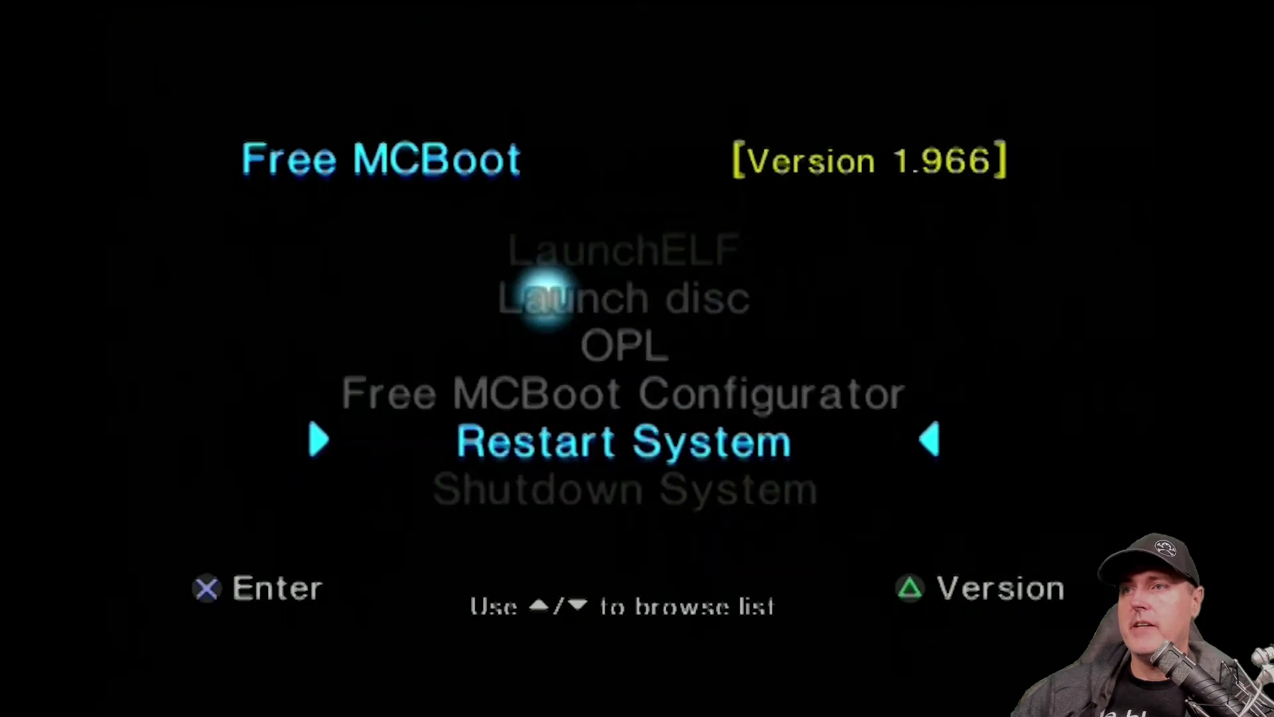
key(Up)
key(Up)
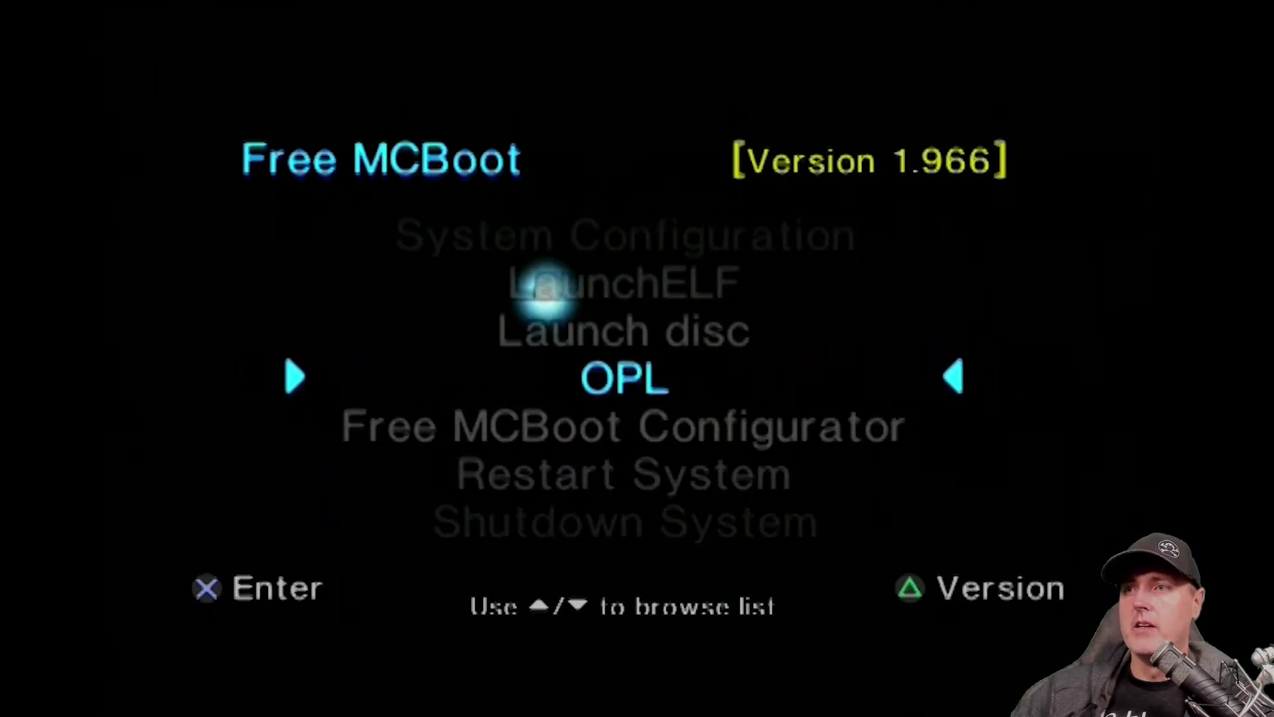
key(Down)
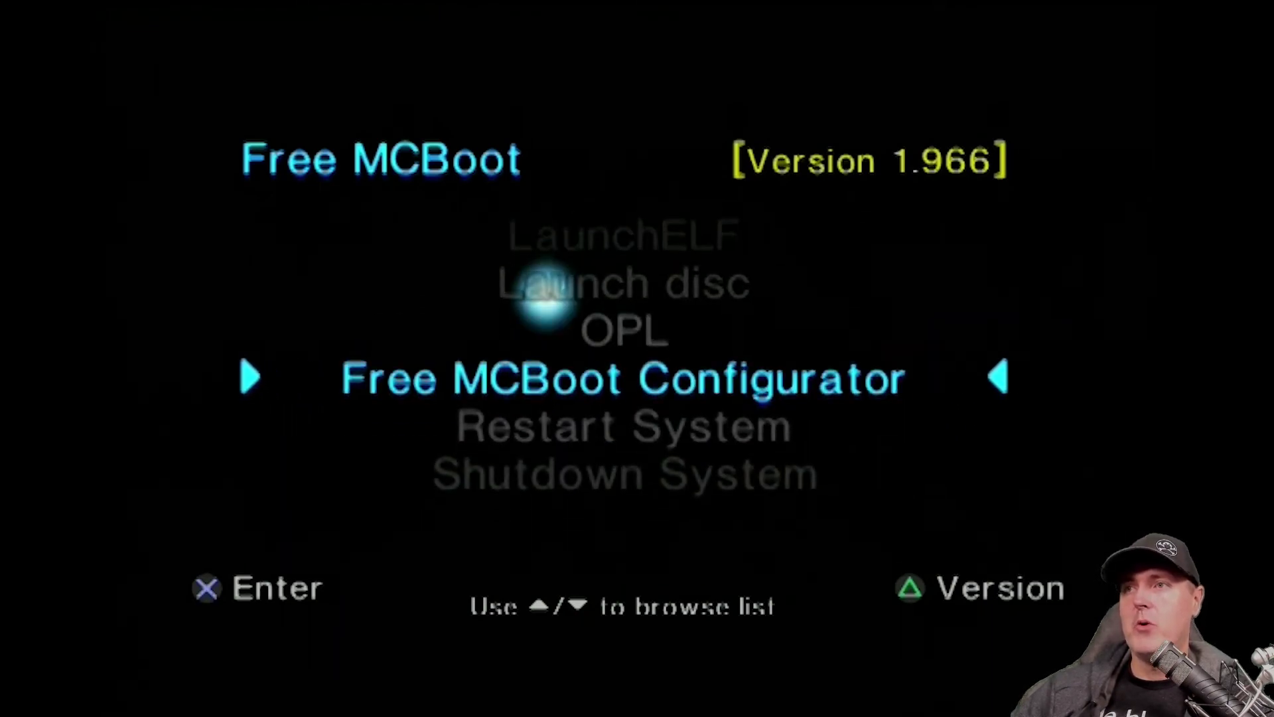
key(Up)
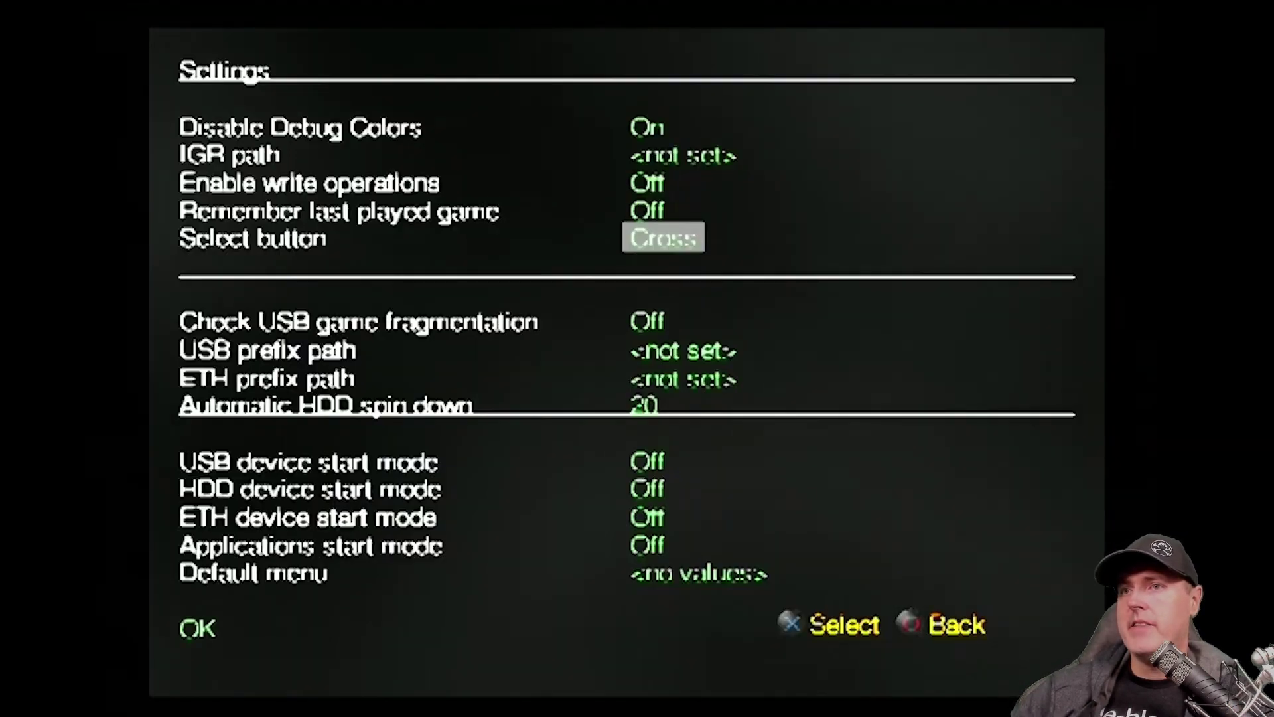
Turn on write operations and set the USB device start mode to Auto in the OPL settings, then accept them
key(Up)
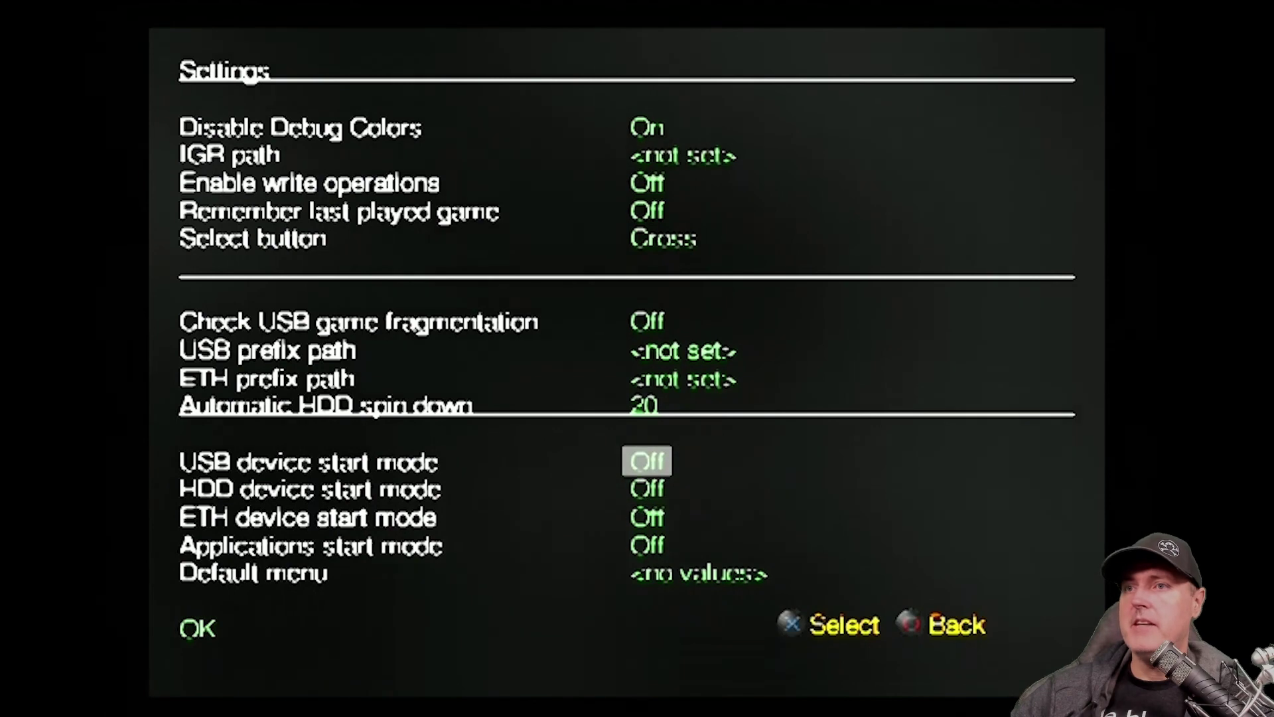
key(Down)
key(Up)
key(Return)
key(Right)
key(Return)
key(Down)
key(Down)
key(Down)
key(Down)
key(Down)
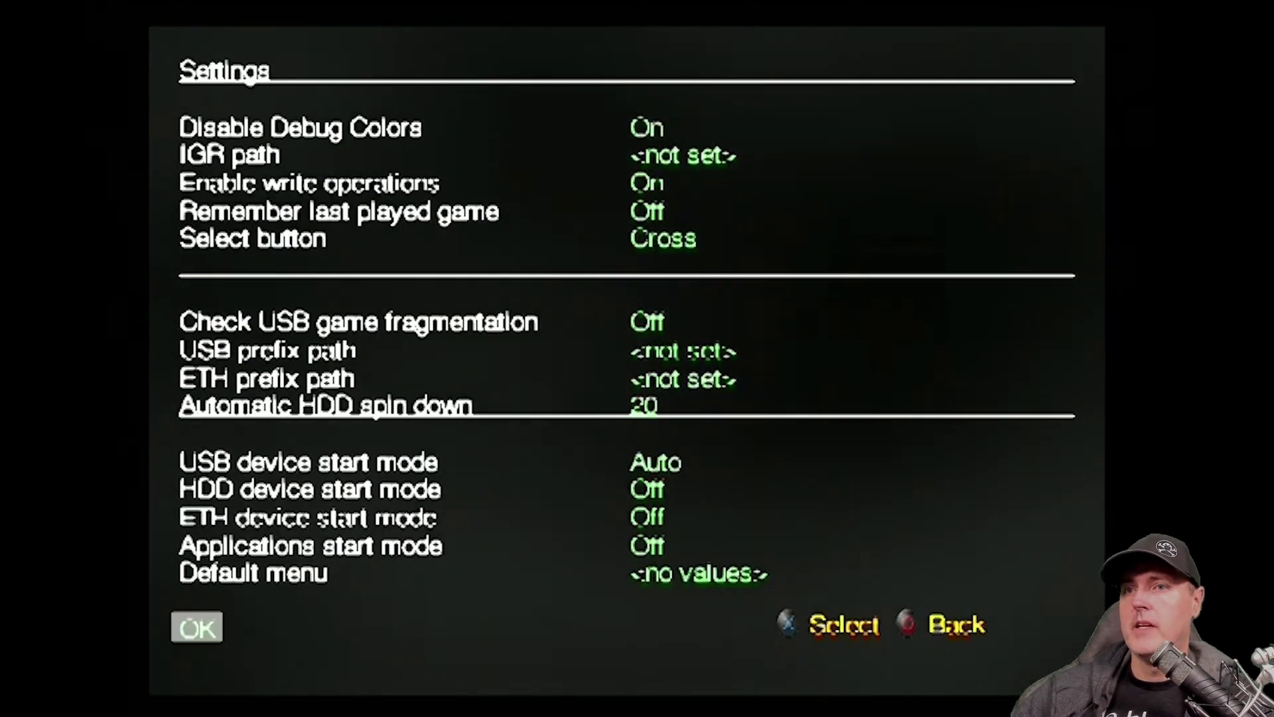
key(Return)
Save the OPL changes and open the USB games list
key(Down)
key(Down)
key(Down)
key(Down)
key(Return)
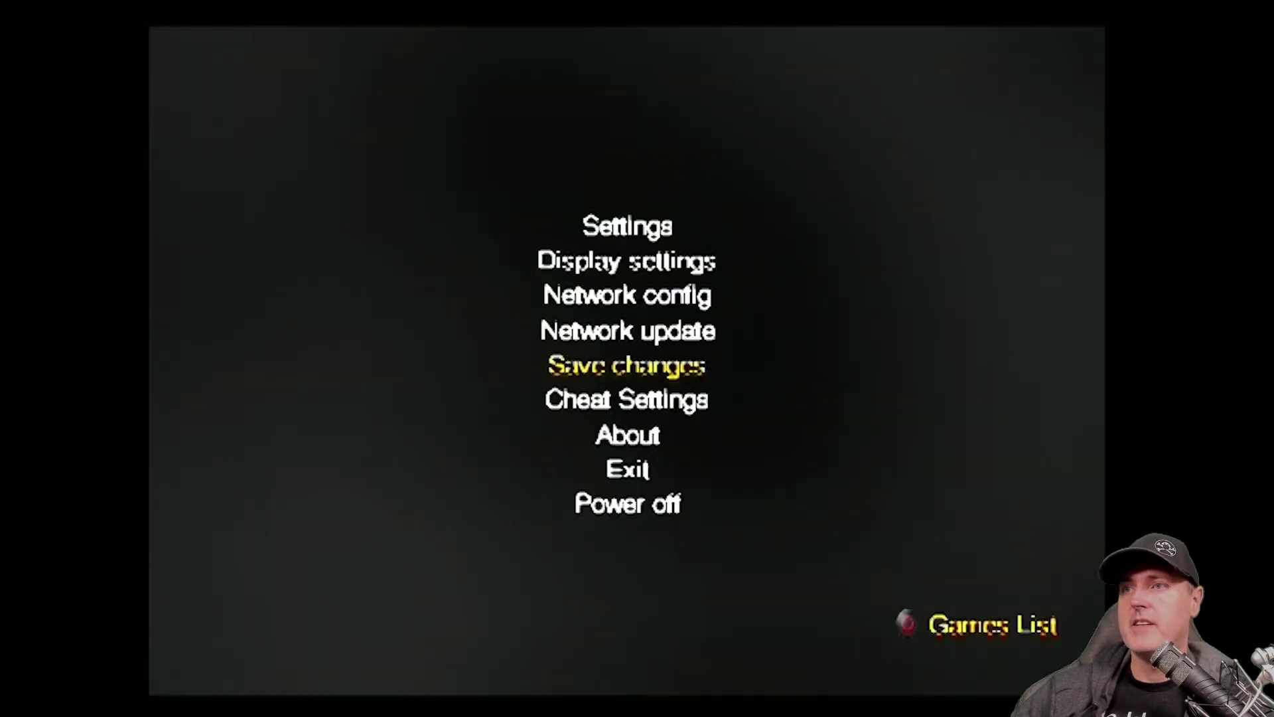
key(Escape)
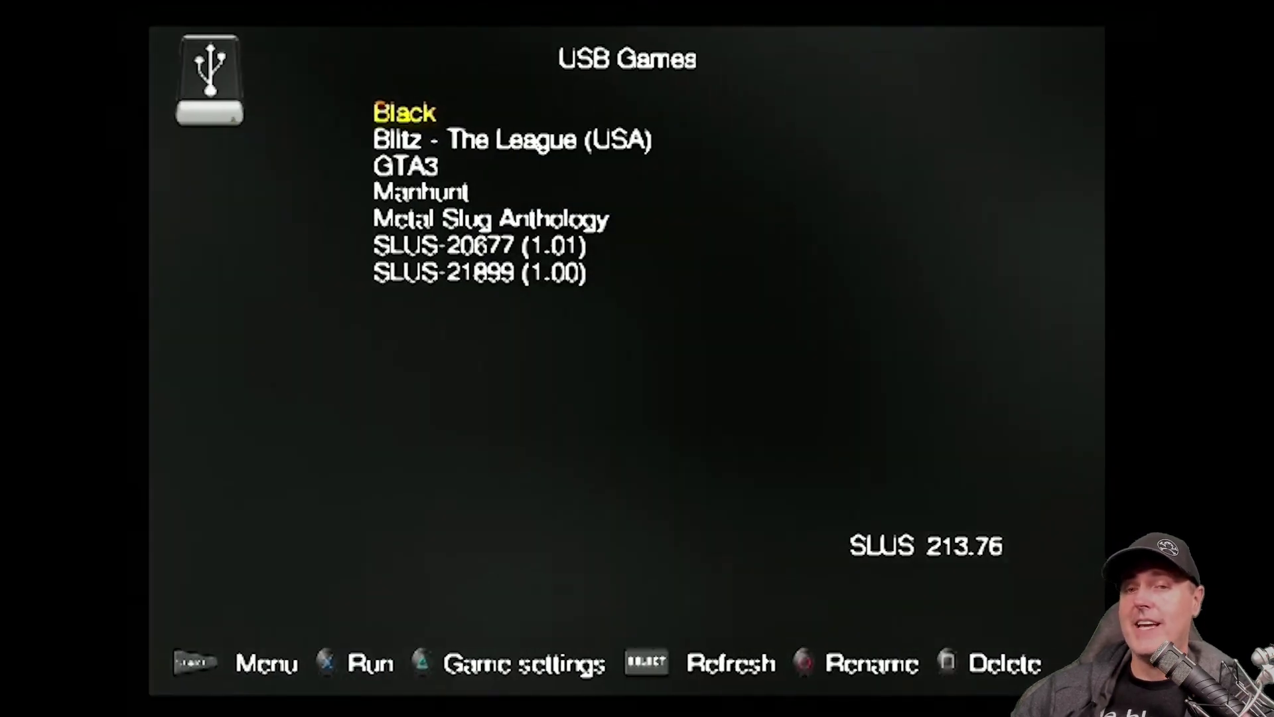